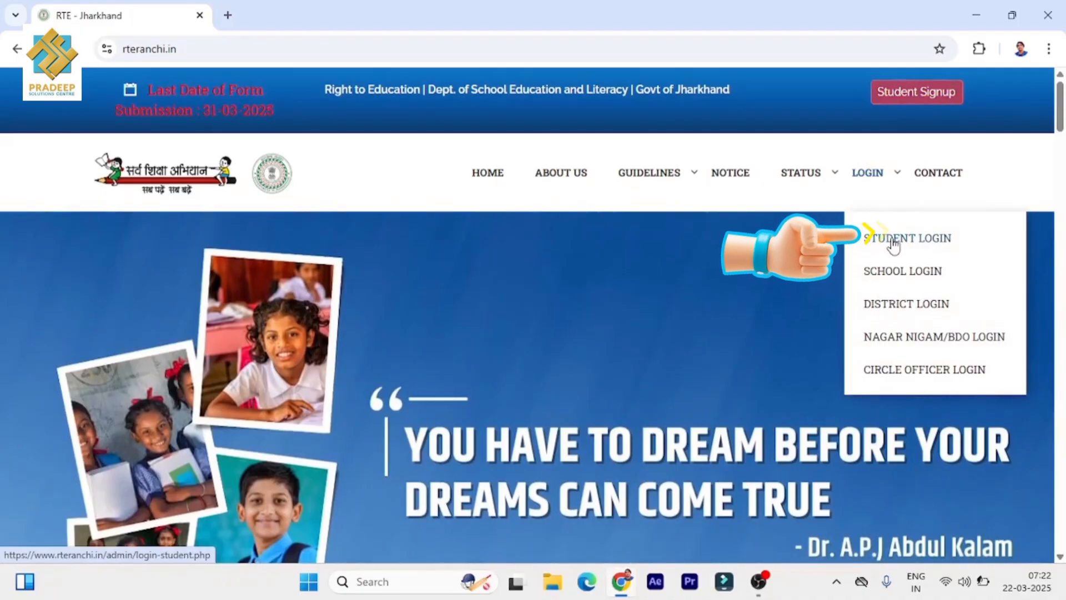
- Log in to the student account through Student Signup's Login form, selecting the registered child
click(917, 93)
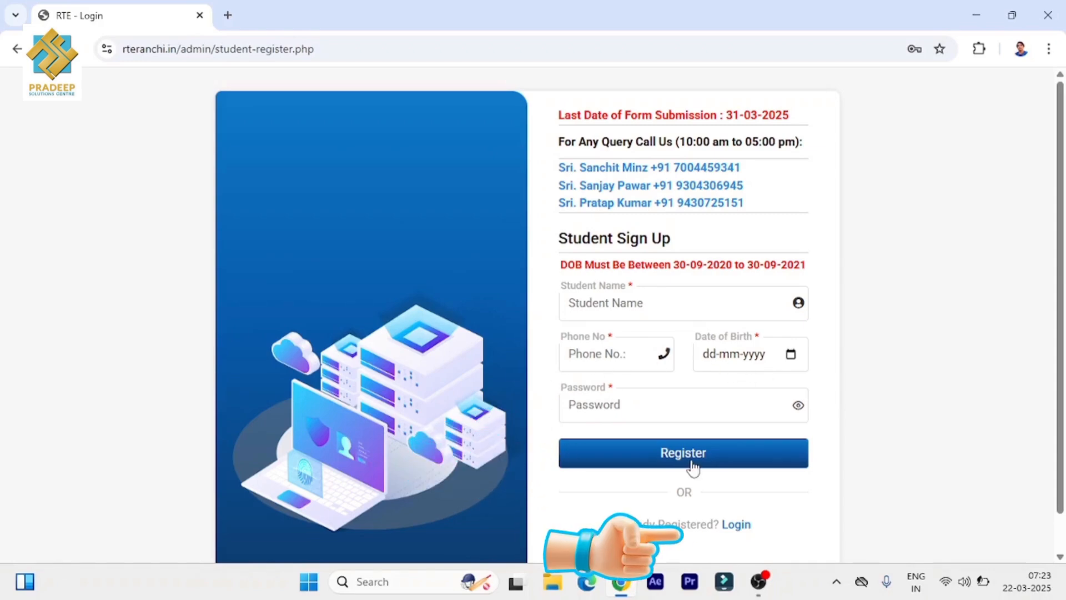
click(739, 527)
click(682, 307)
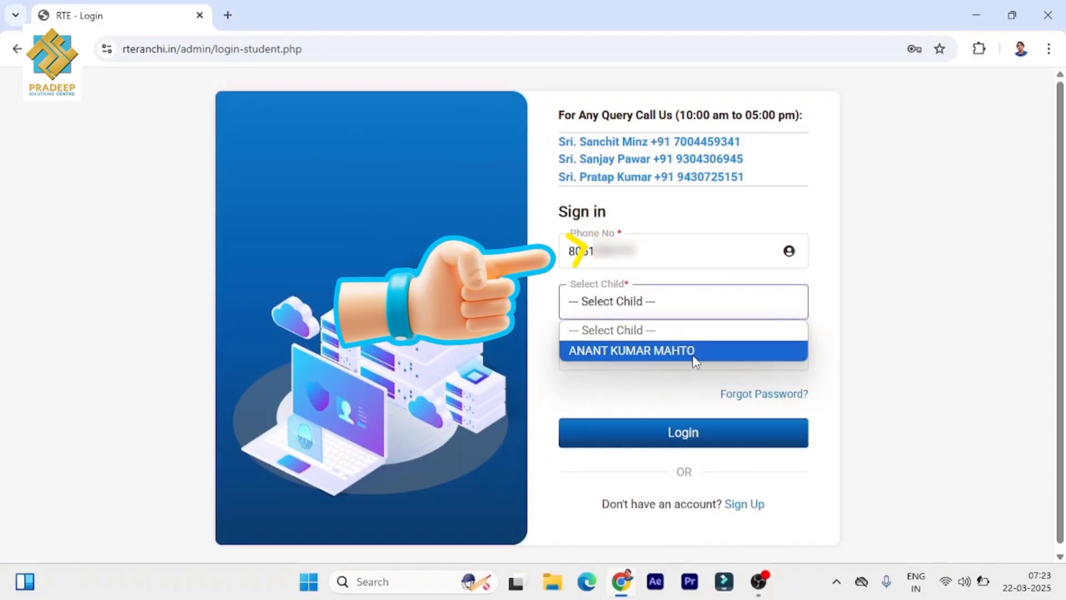
click(689, 351)
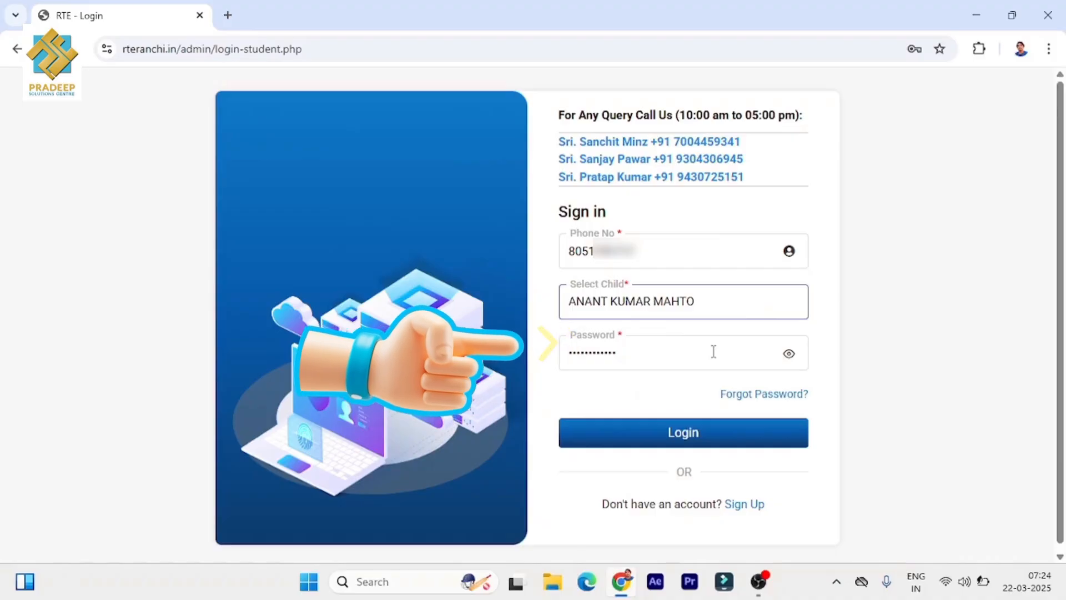
click(685, 440)
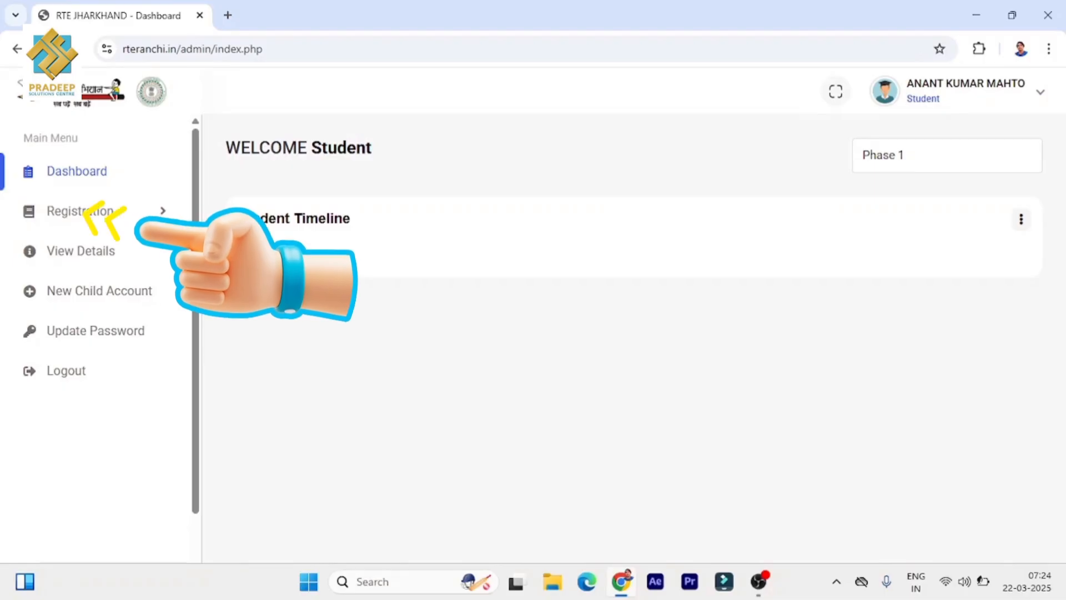
- Open the Registration Fill Details form and set the block to Kanke
click(84, 214)
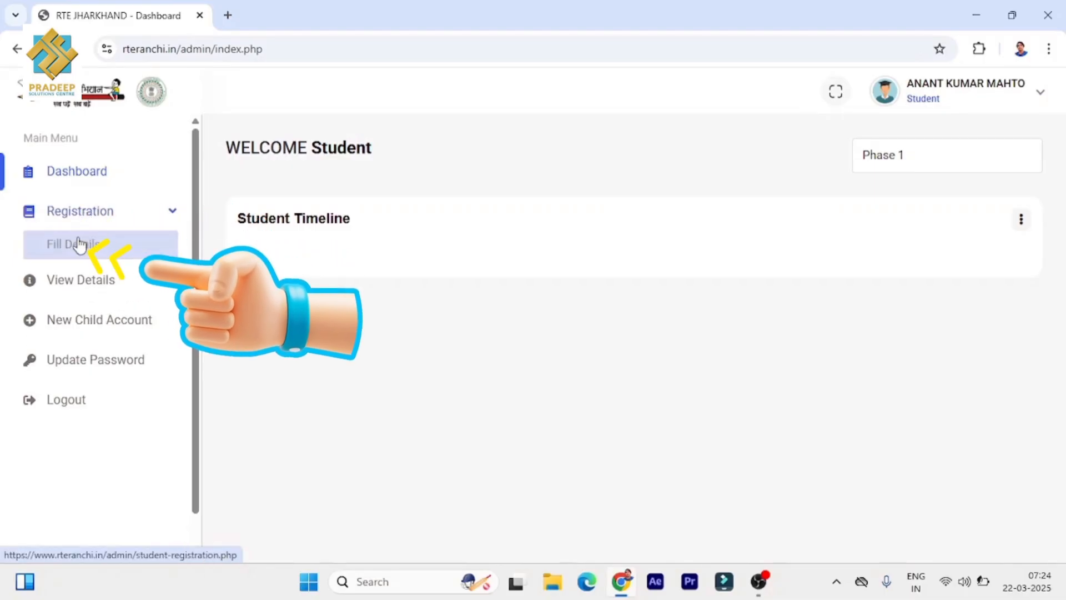
click(83, 250)
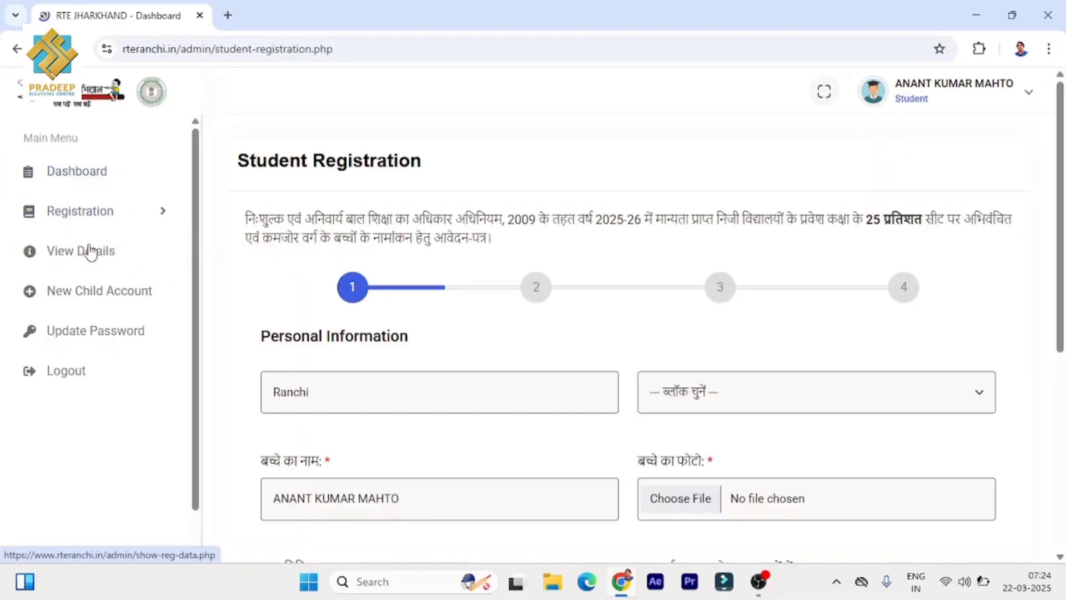
scroll(752, 322, down, 1)
click(771, 323)
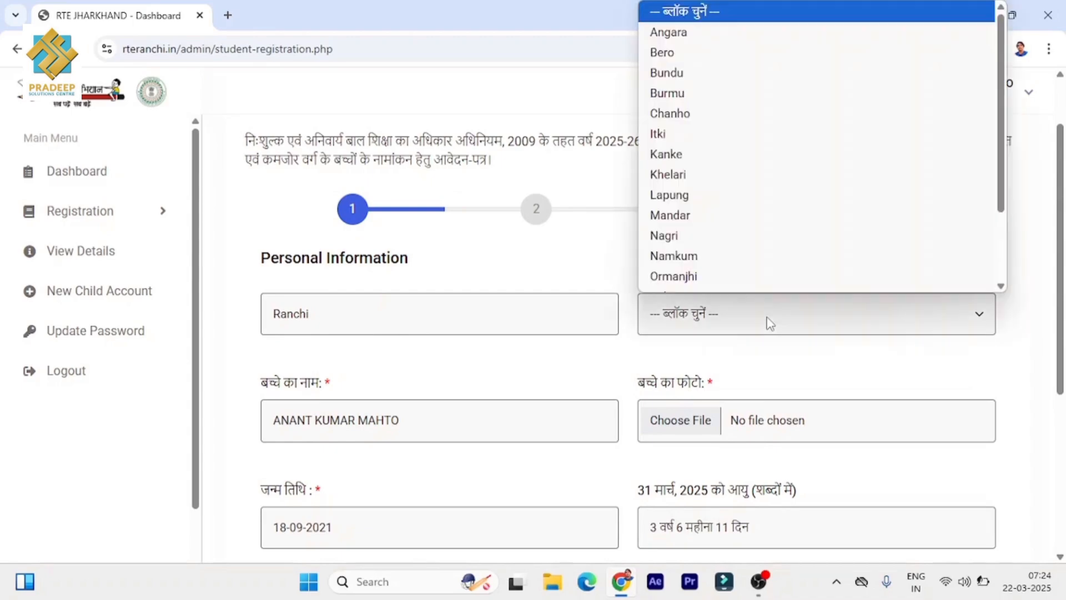
click(687, 161)
- Upload Photo.jpg as the child's photo
scroll(646, 261, down, 1)
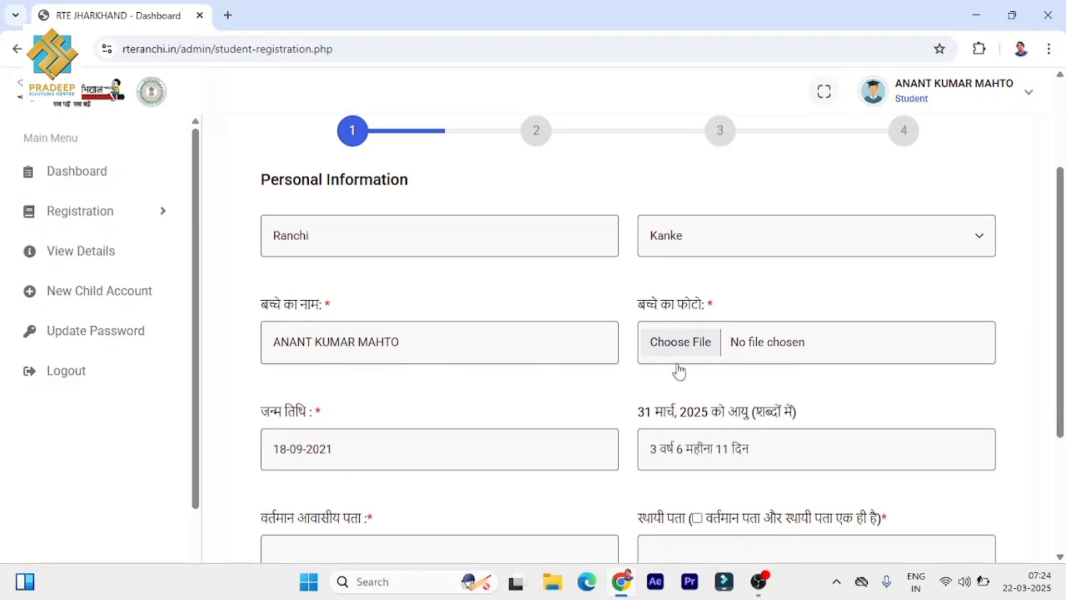
click(683, 343)
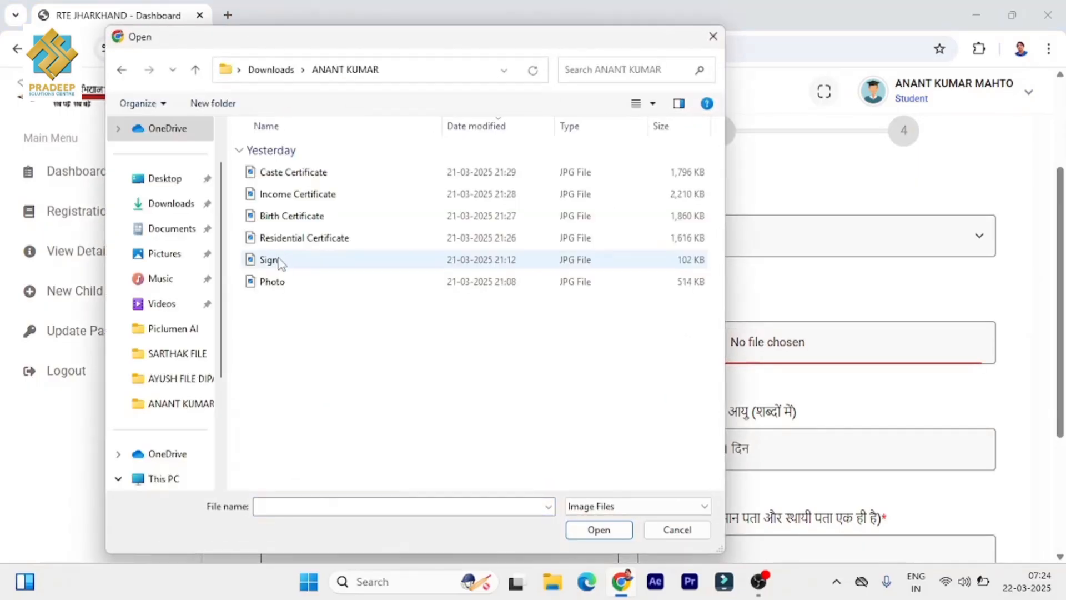
click(281, 283)
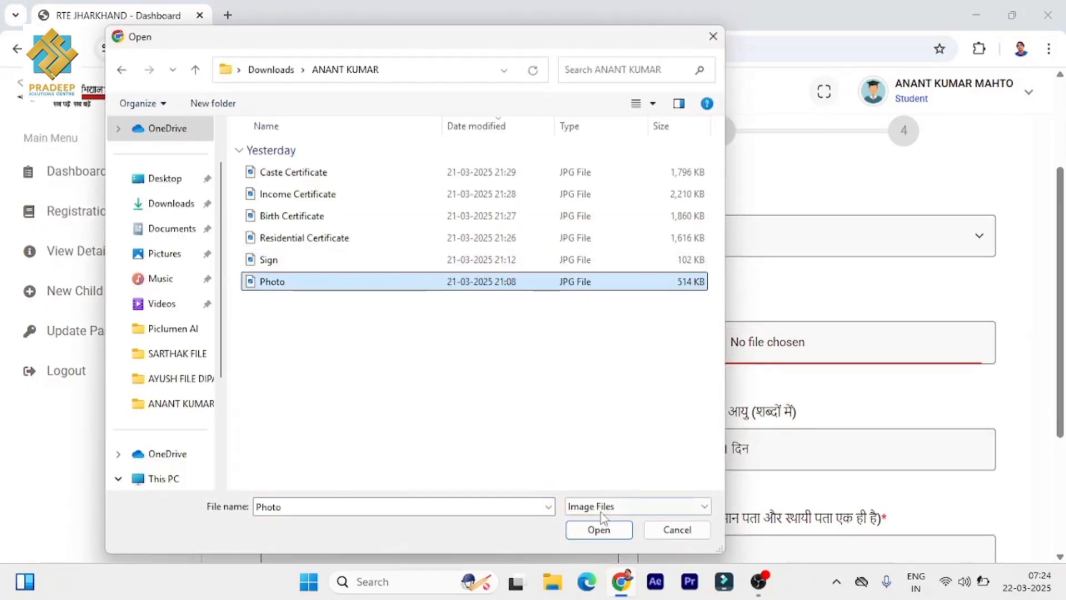
click(599, 530)
scroll(676, 360, down, 4)
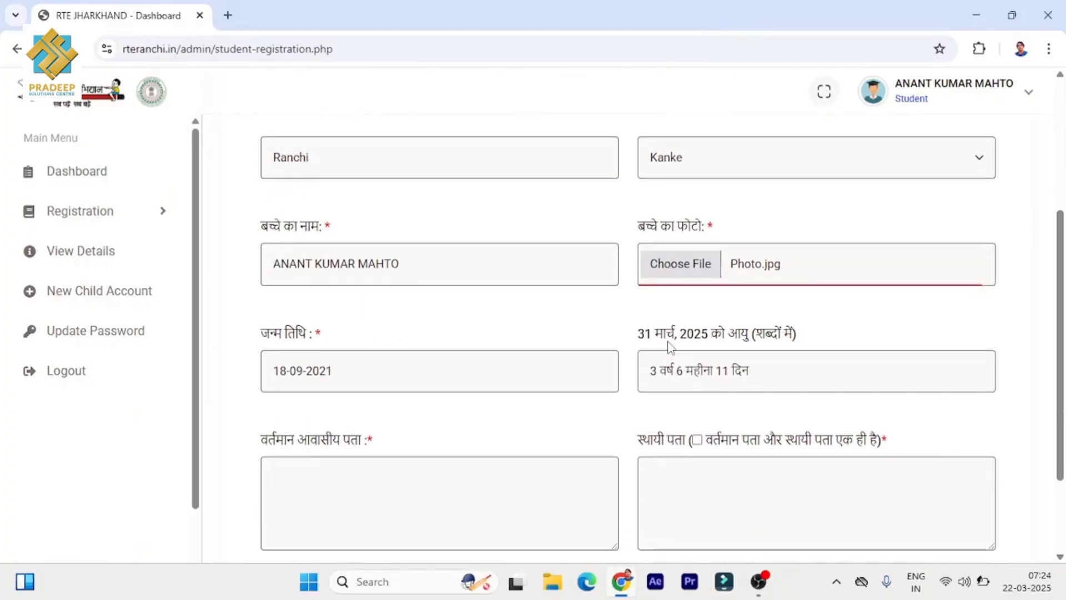
click(408, 375)
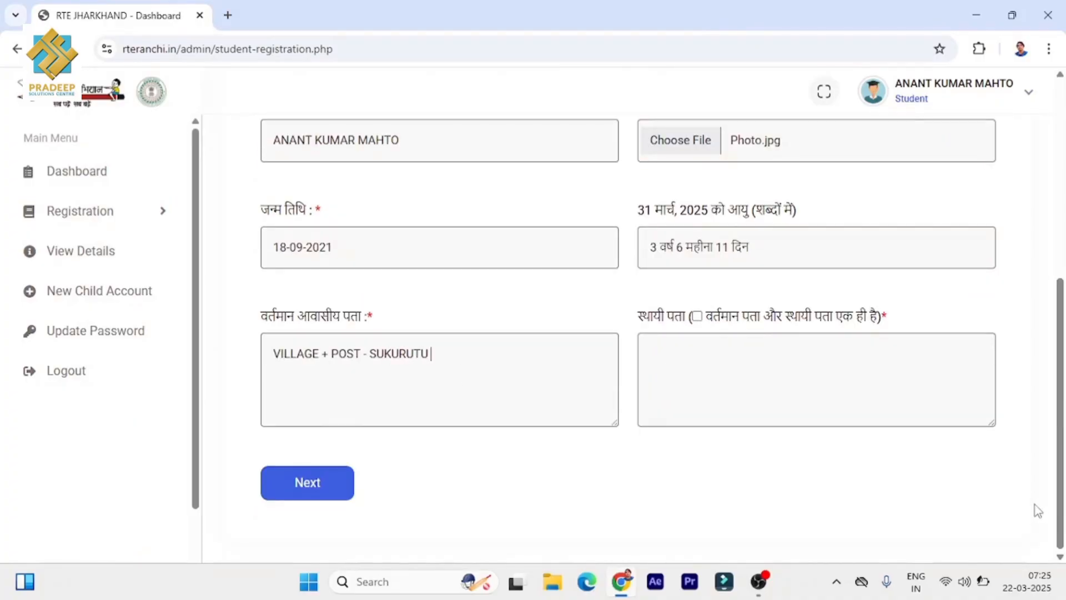
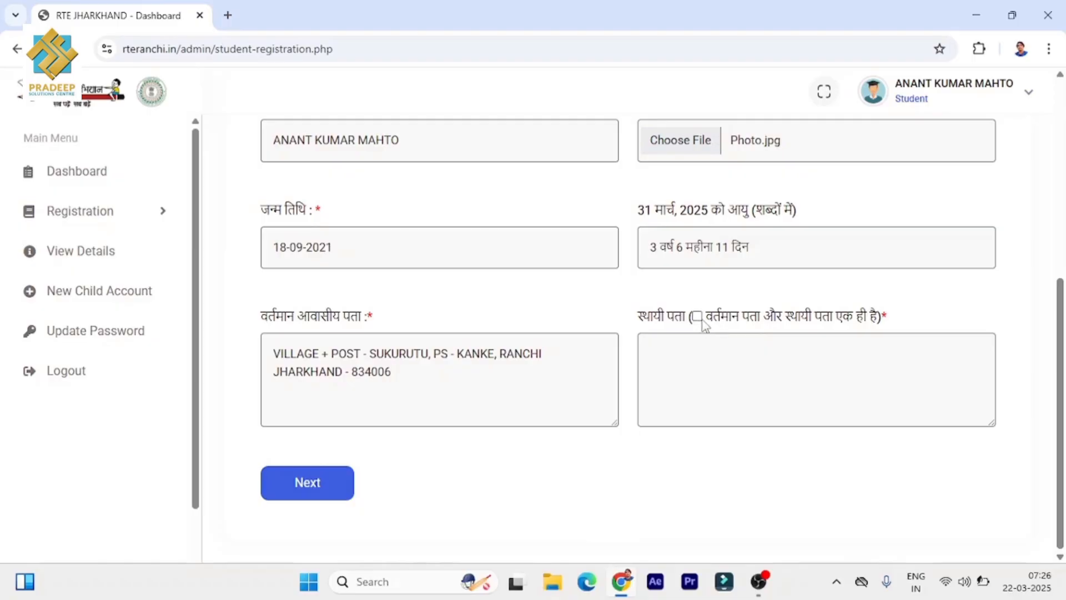
click(698, 317)
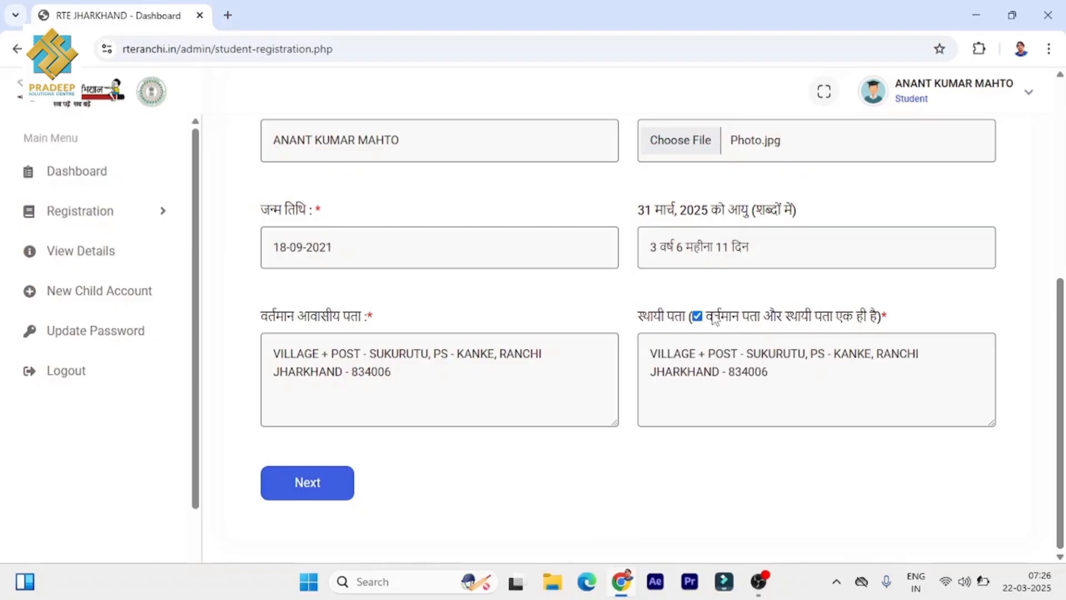
click(330, 490)
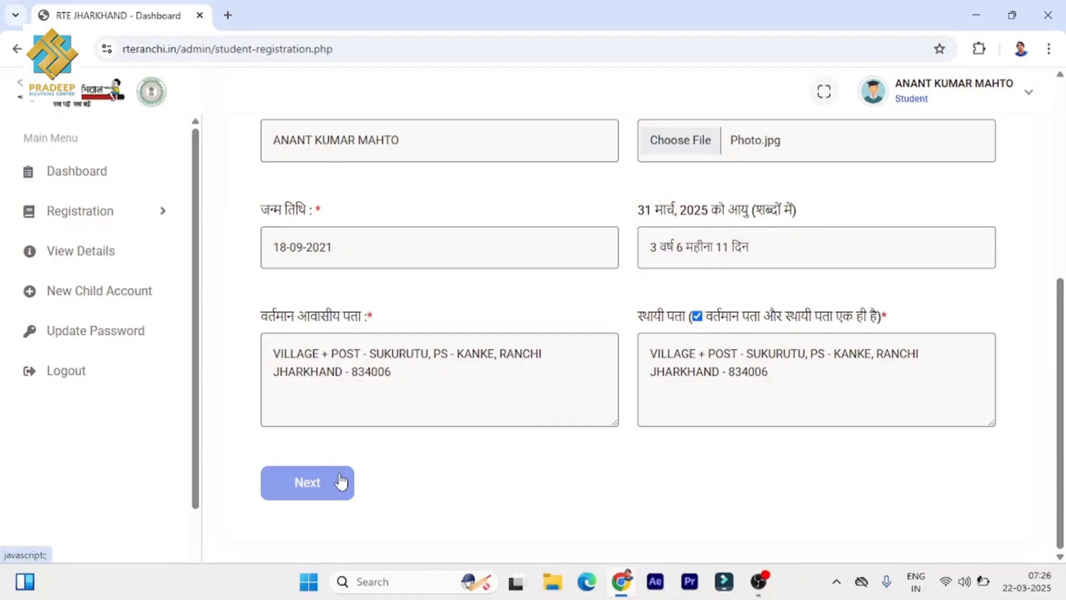
click(341, 482)
scroll(406, 416, up, 3)
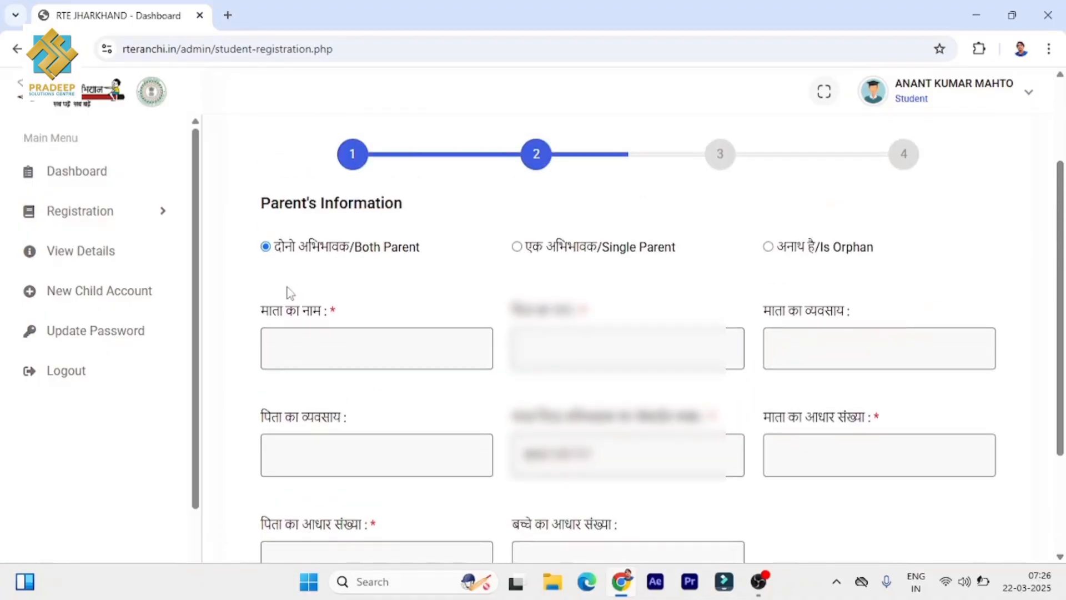
click(518, 248)
click(266, 248)
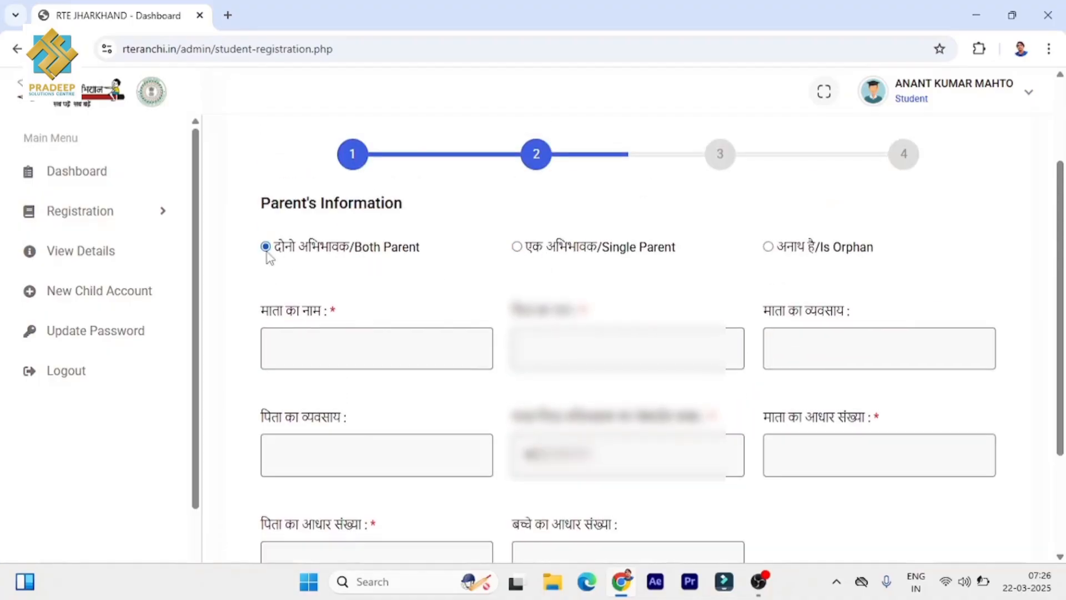
click(298, 344)
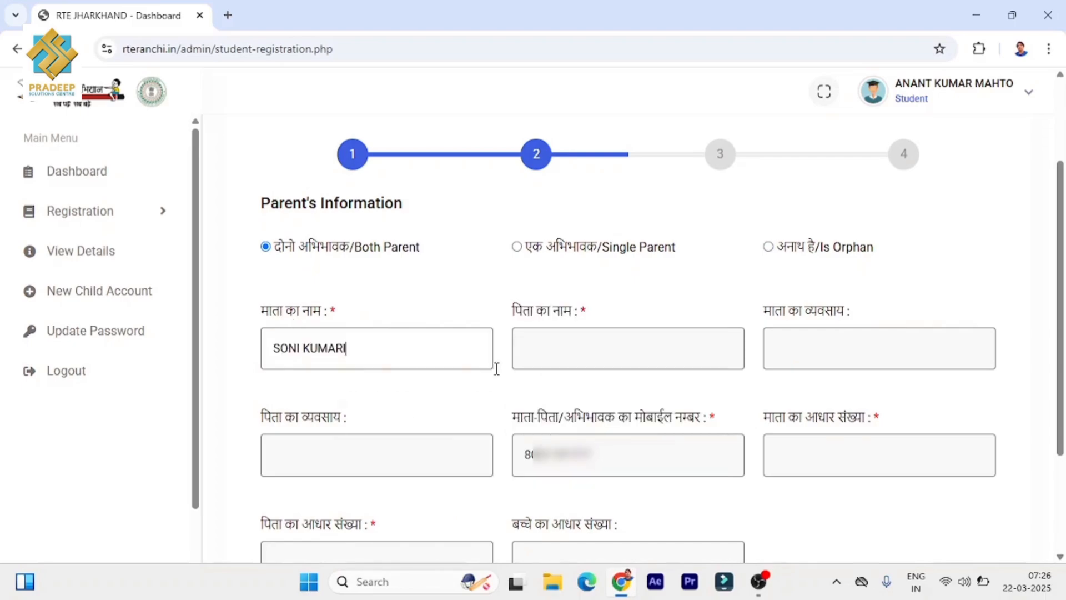
click(556, 350)
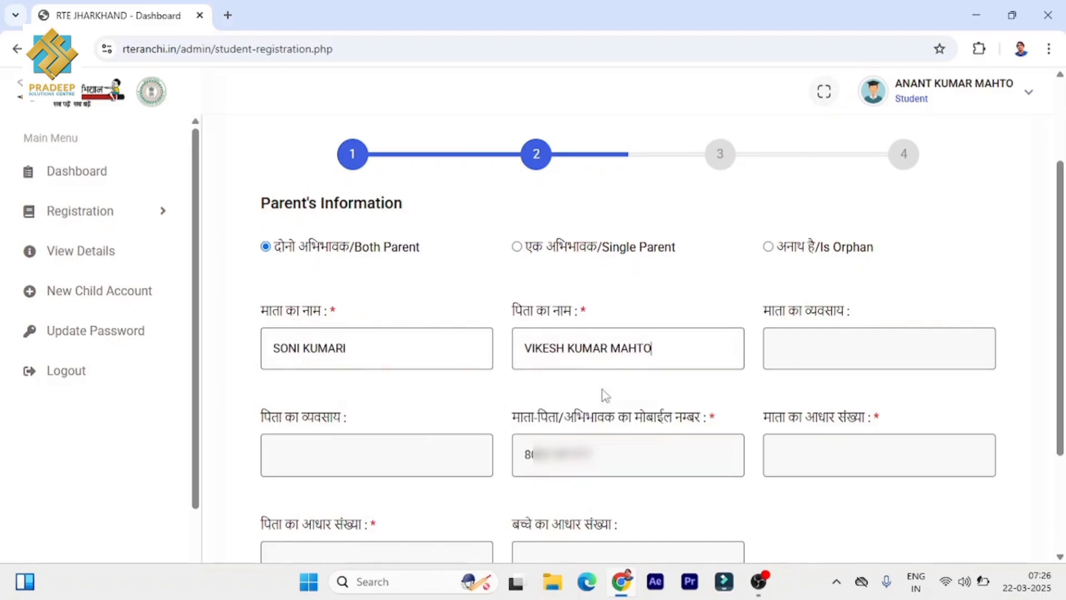
- Set the mother's occupation to HOUSE WIFE and the father's to LABOUR
click(870, 353)
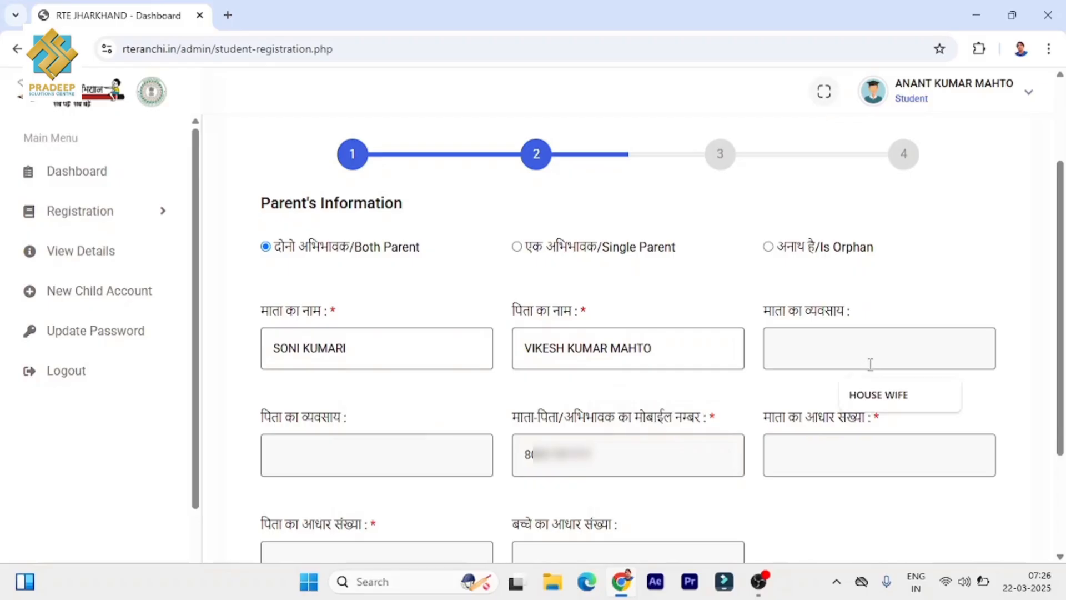
click(880, 401)
scroll(880, 401, down, 1)
click(357, 382)
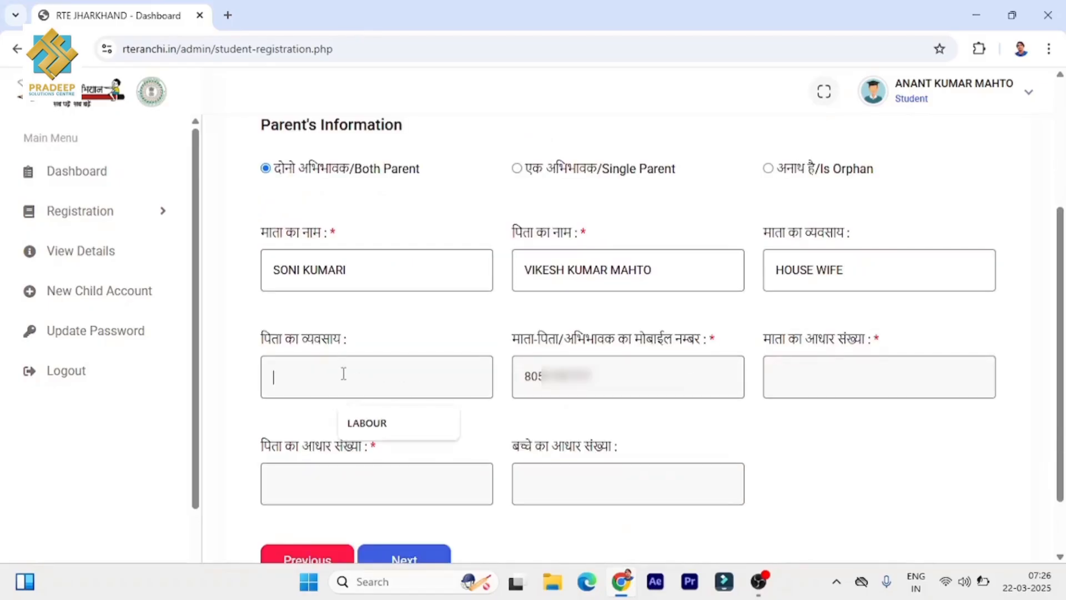
click(364, 422)
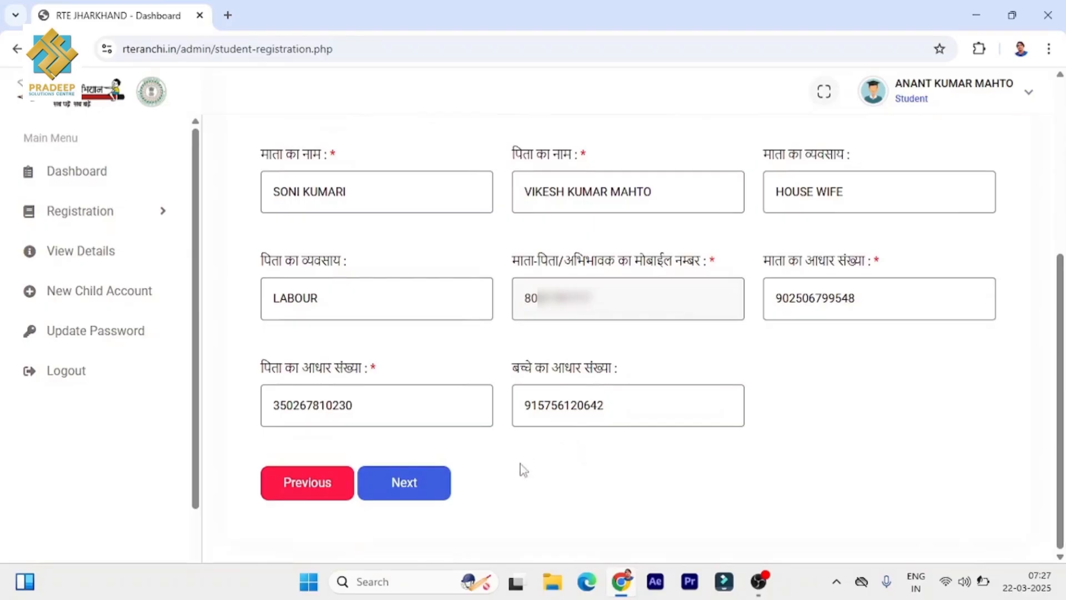
- Enter family income 72000, issuer Kanke CO, date 11-12-2024, and attach the Income Certificate image
click(396, 483)
click(366, 208)
click(361, 252)
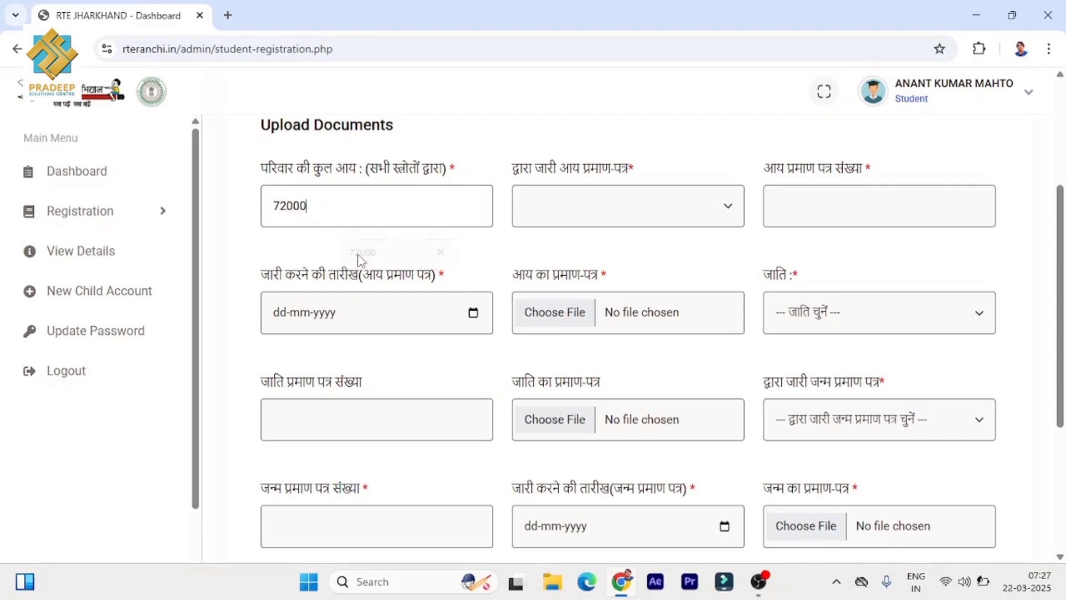
click(586, 218)
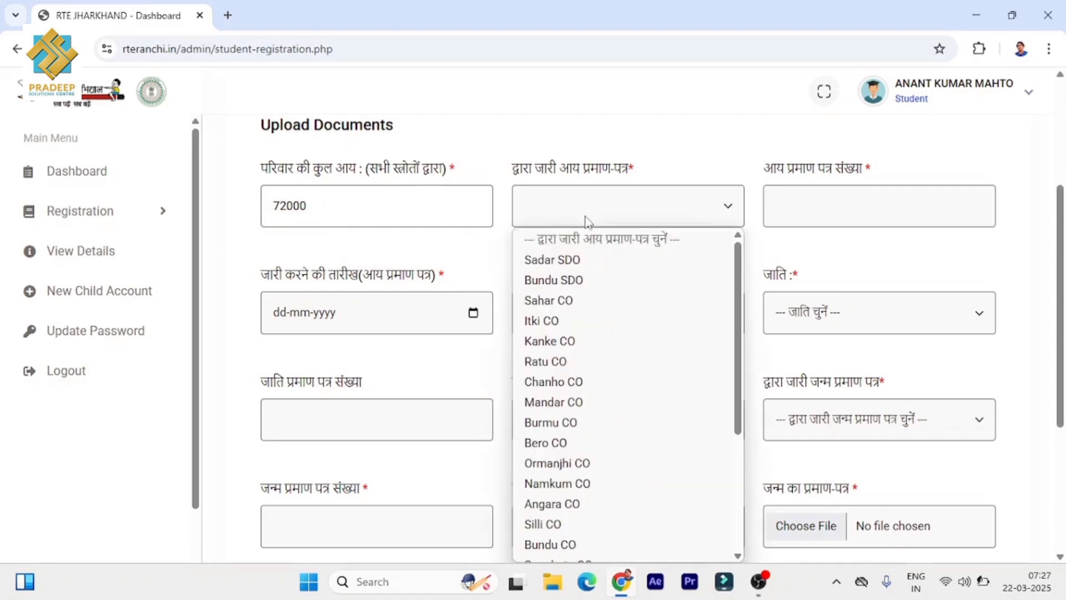
click(584, 351)
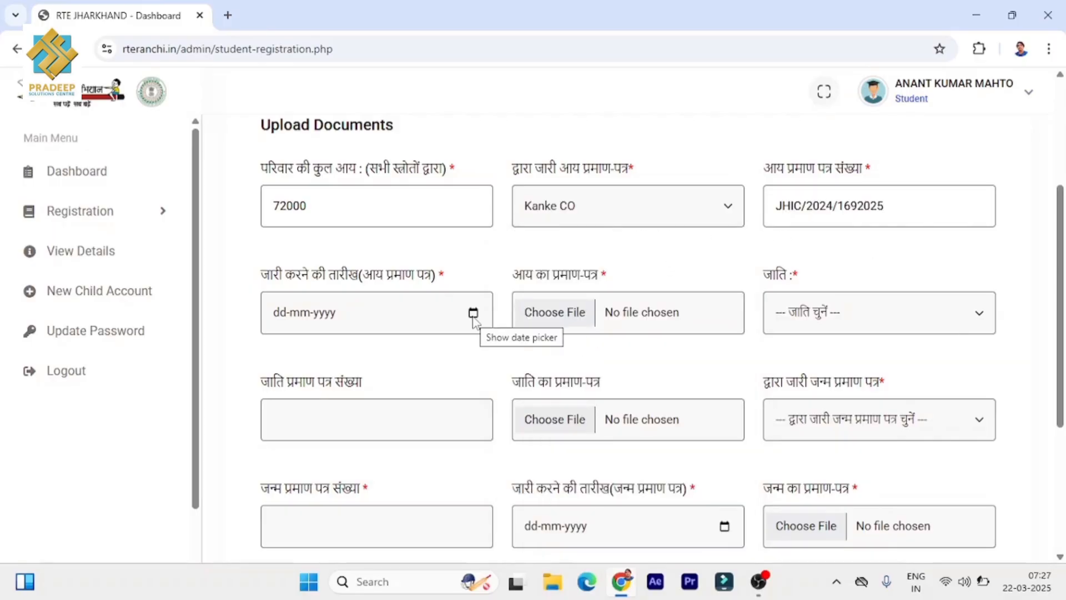
click(473, 319)
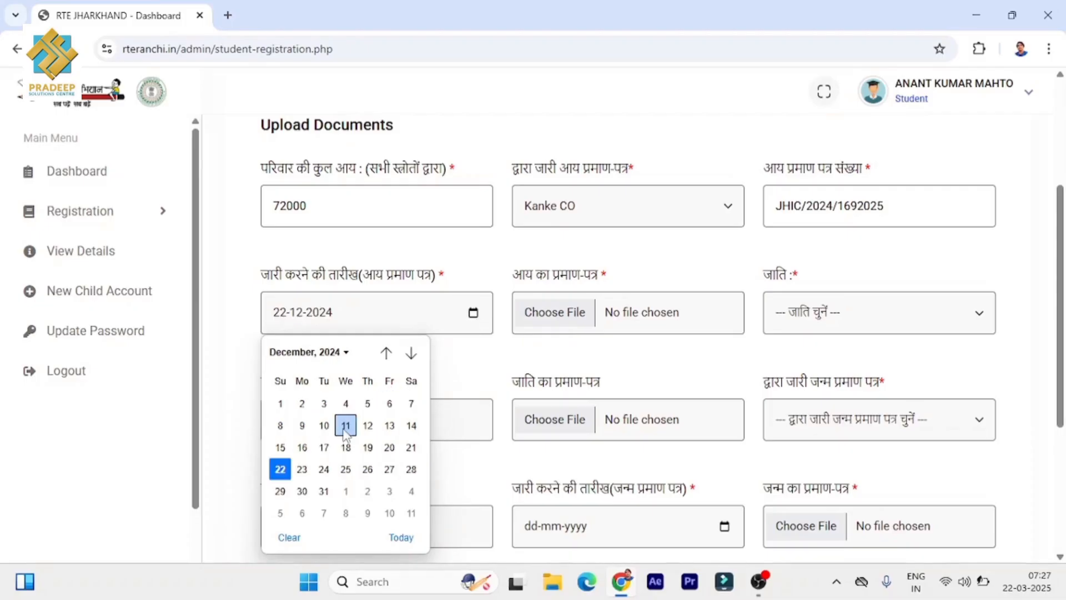
click(346, 426)
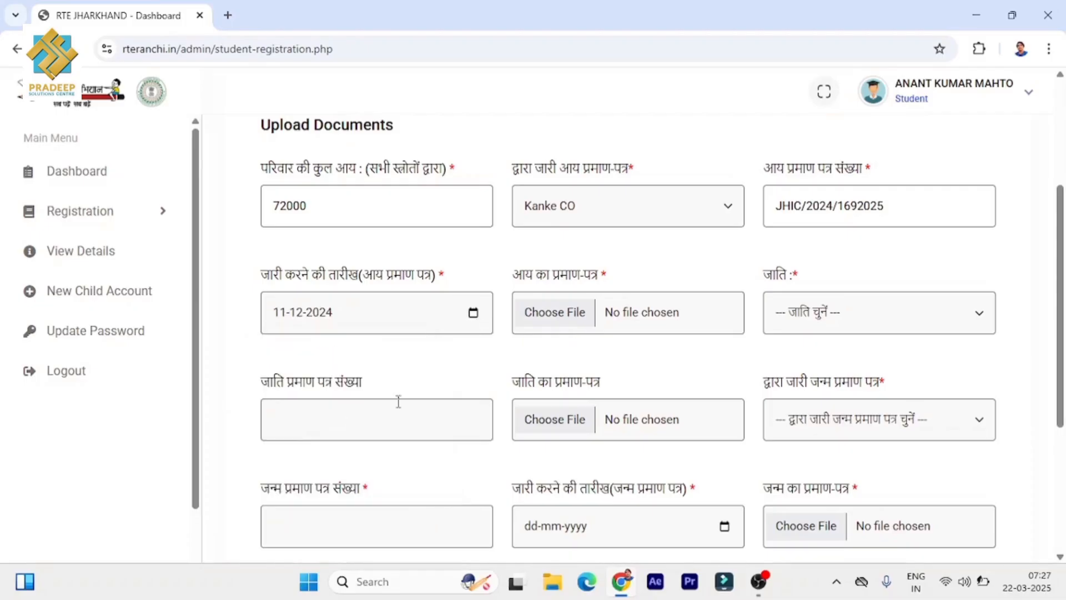
click(572, 317)
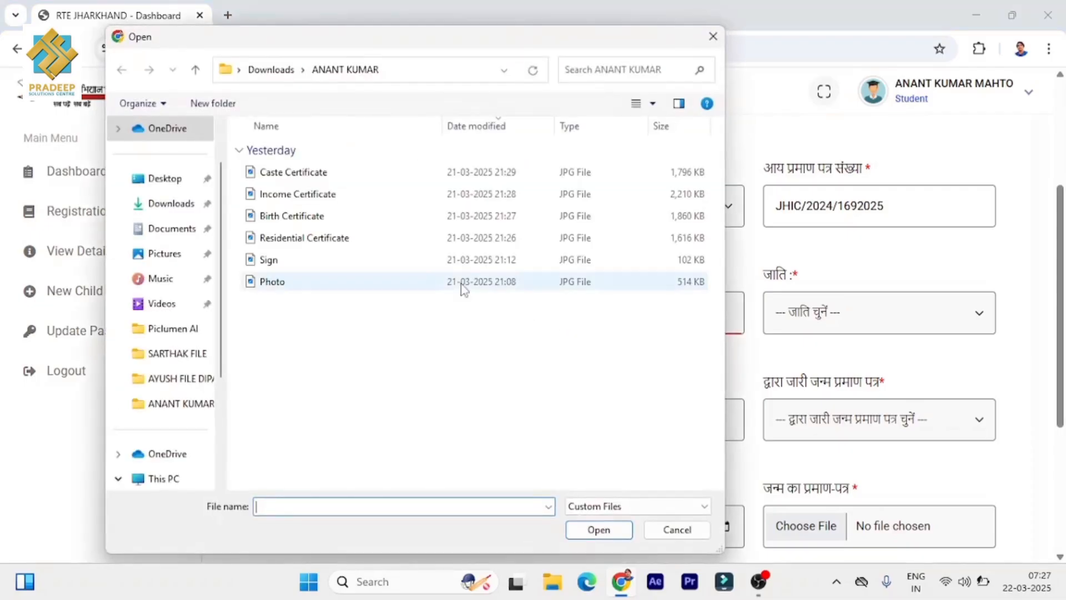
click(322, 198)
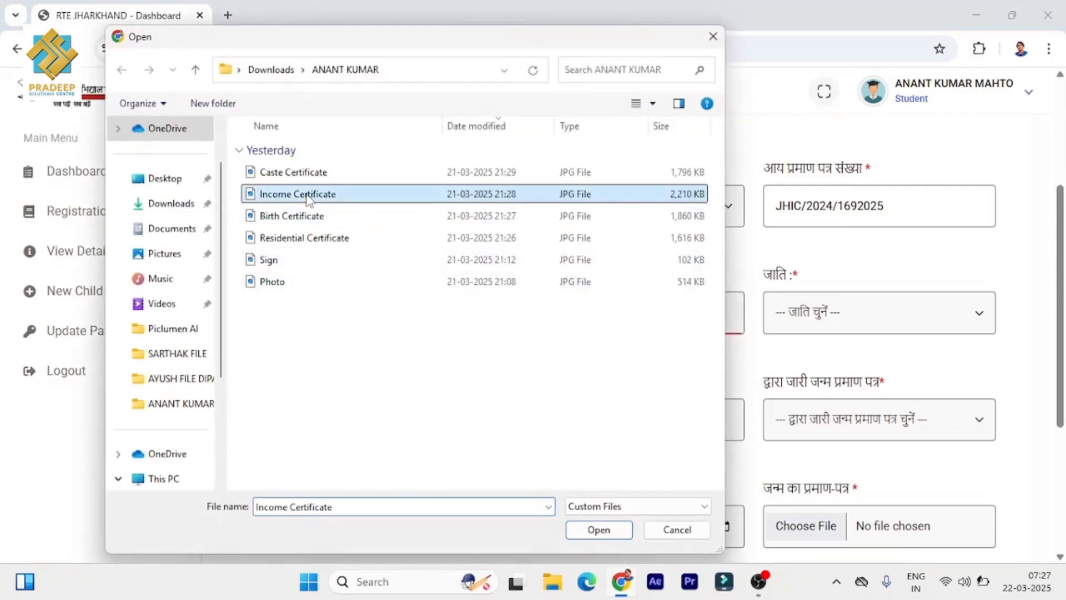
click(599, 530)
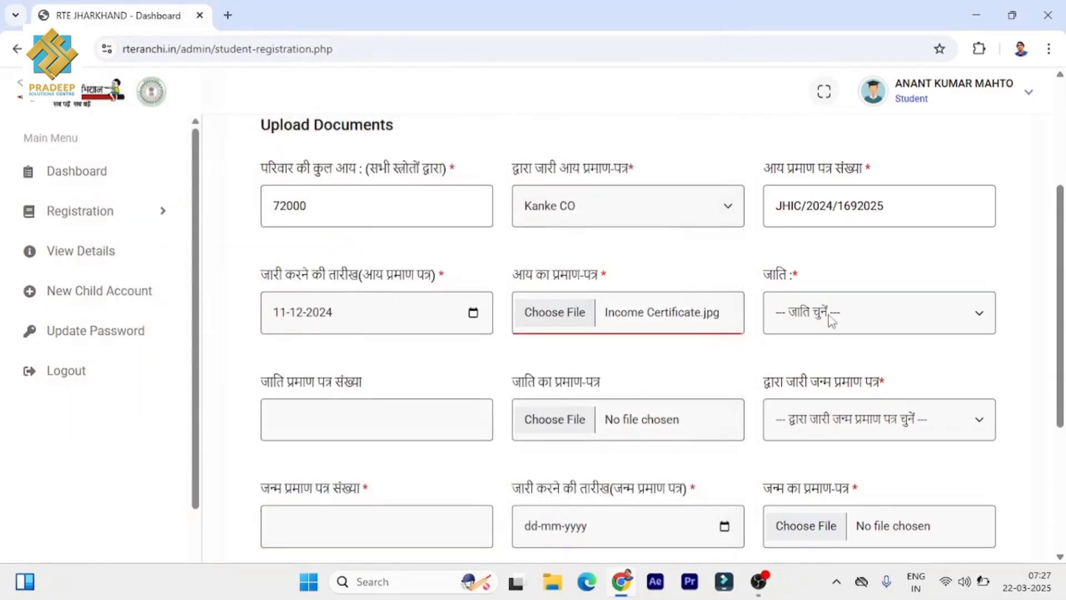
- Choose caste BC-I, paste the caste certificate number, and attach the Caste Certificate image
click(828, 316)
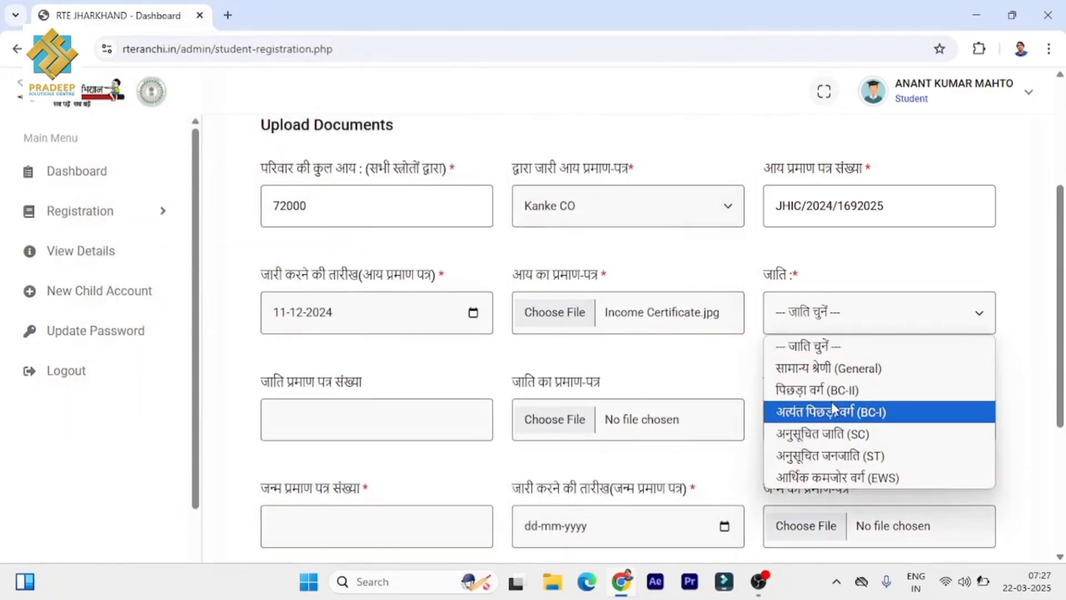
click(831, 411)
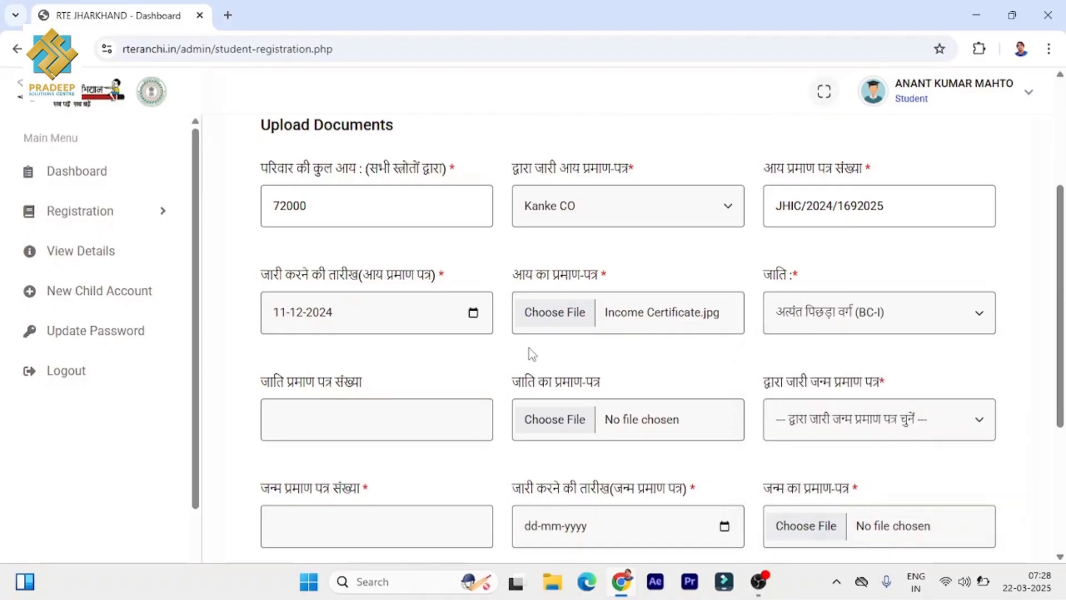
click(300, 428)
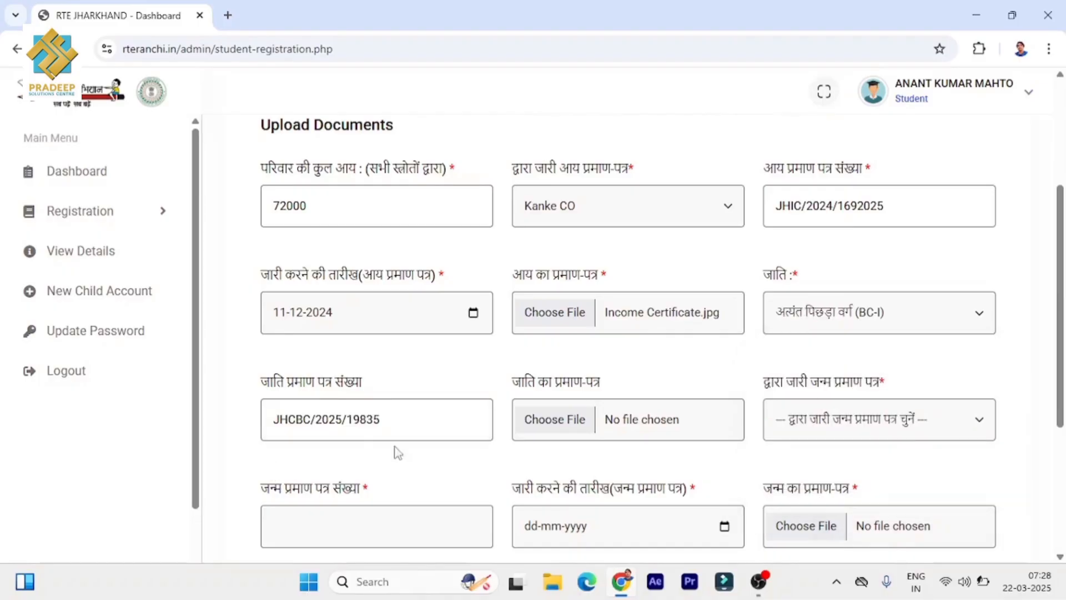
click(561, 421)
drag(494, 49, 533, 47)
click(332, 170)
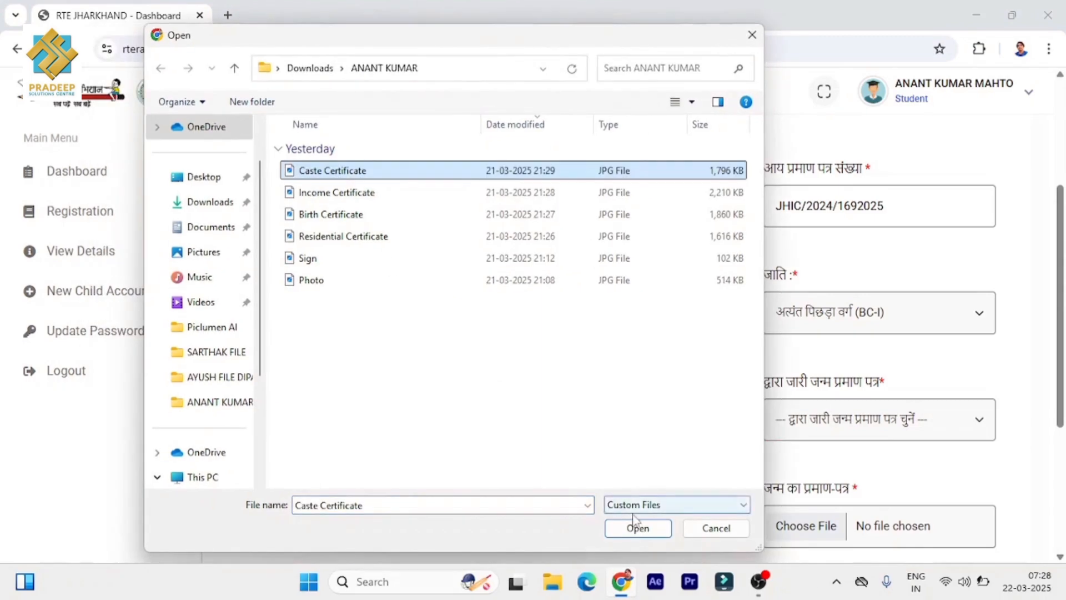
click(637, 528)
- Set birth certificate issuer रांची नगर निगम, paste its number, date 15-12-2022, and attach the image
scroll(797, 425, down, 2)
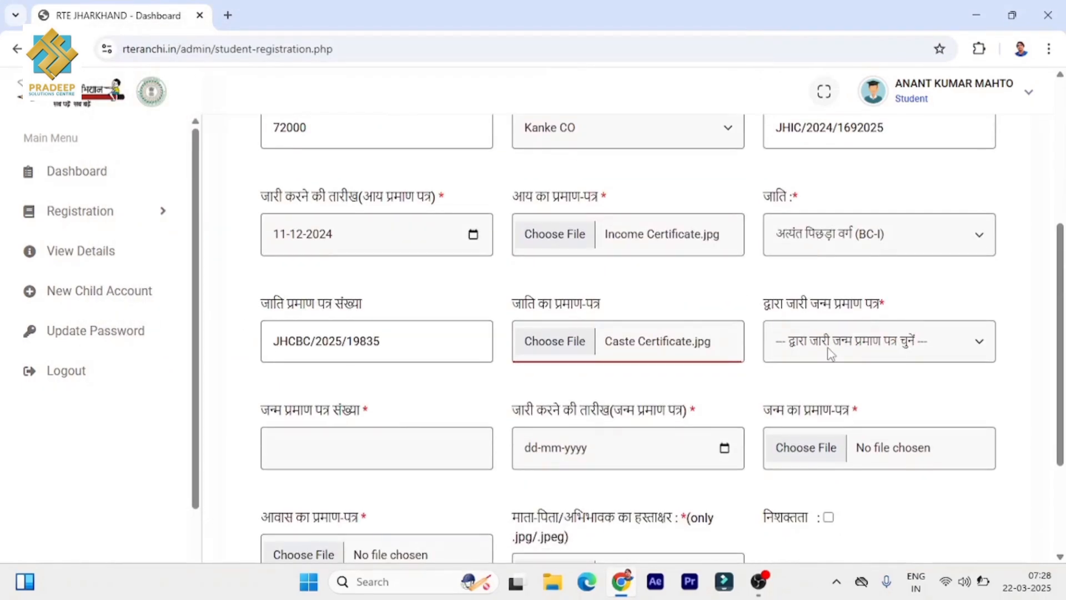
click(830, 347)
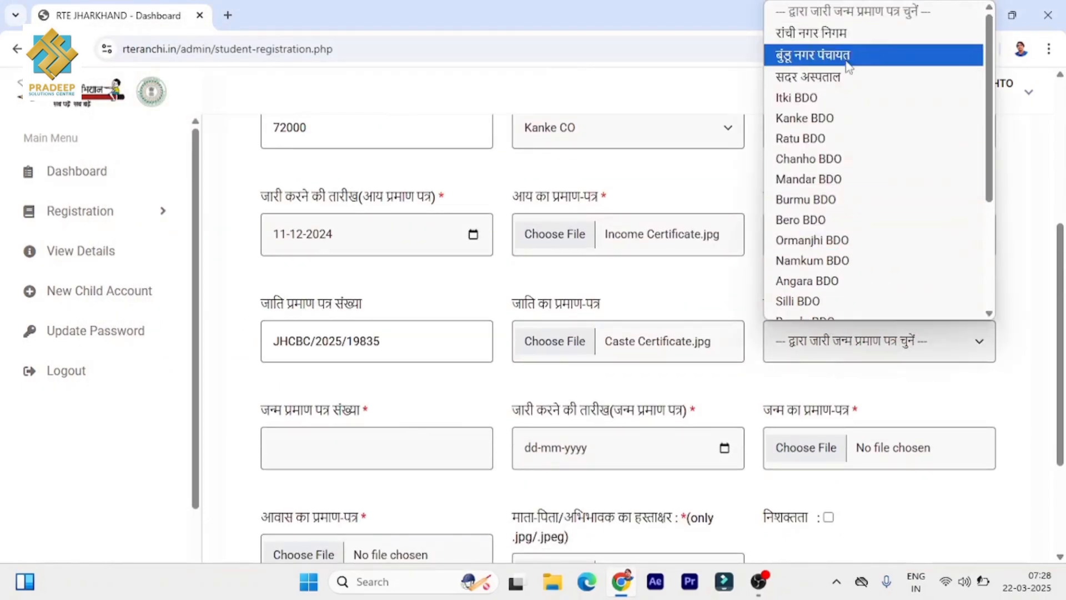
click(845, 34)
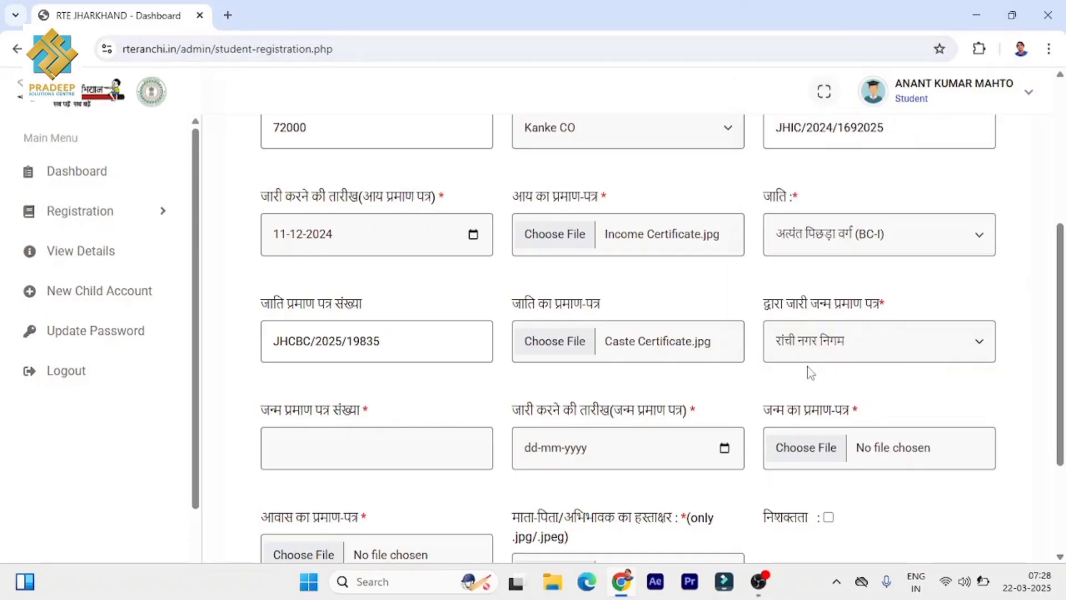
scroll(854, 366, down, 2)
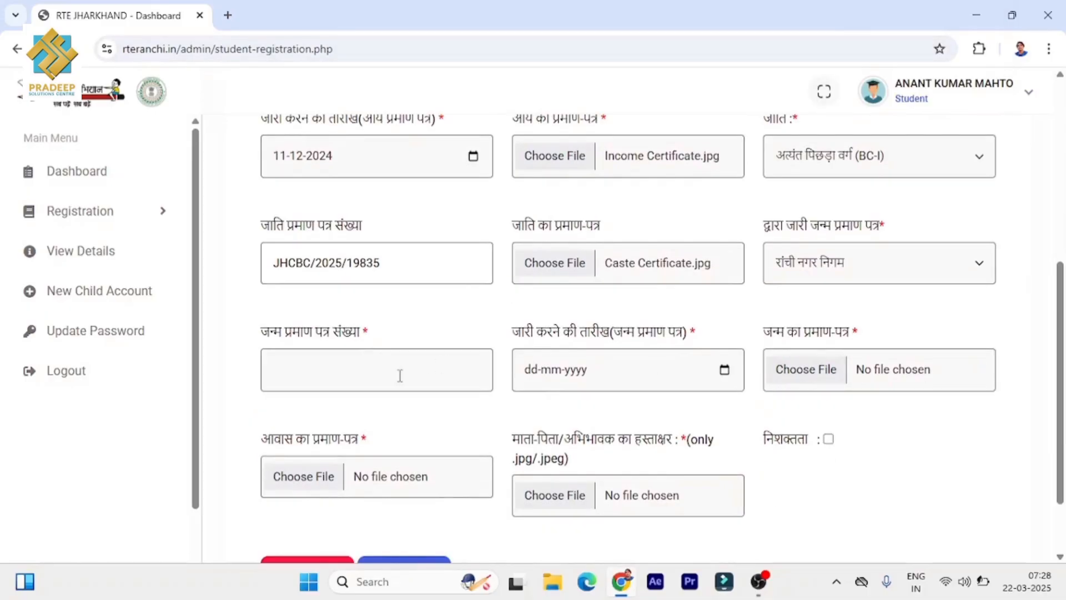
click(341, 374)
key(ctrl+v)
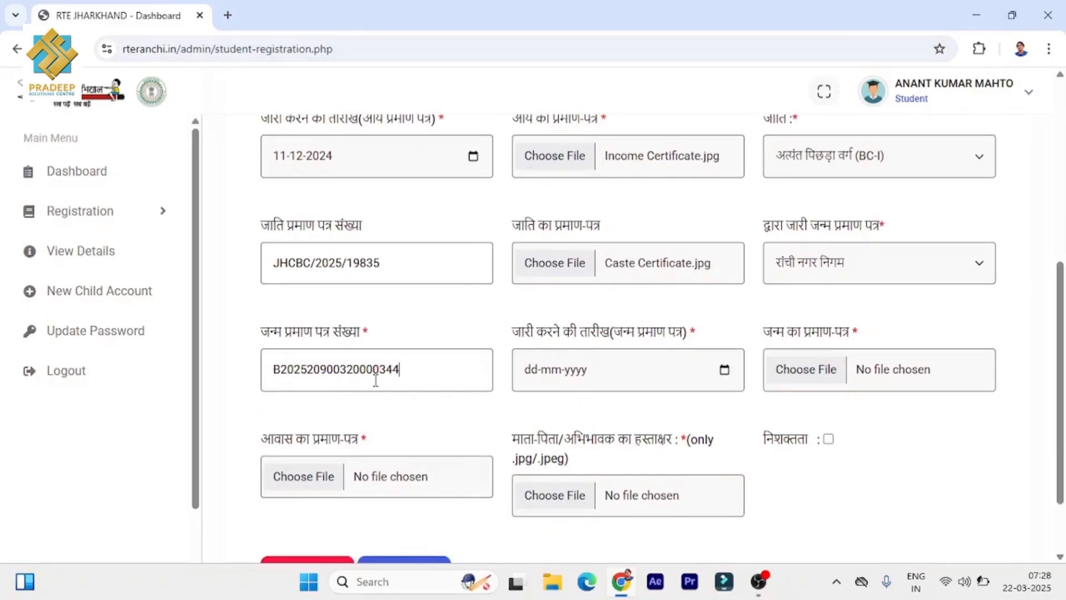
click(724, 369)
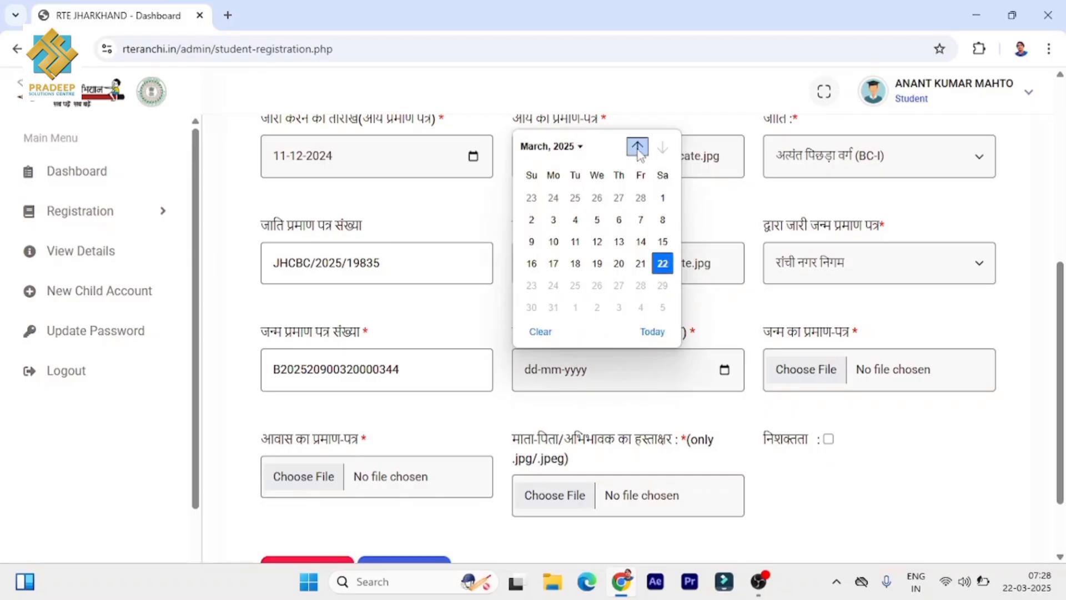
click(638, 147)
click(619, 241)
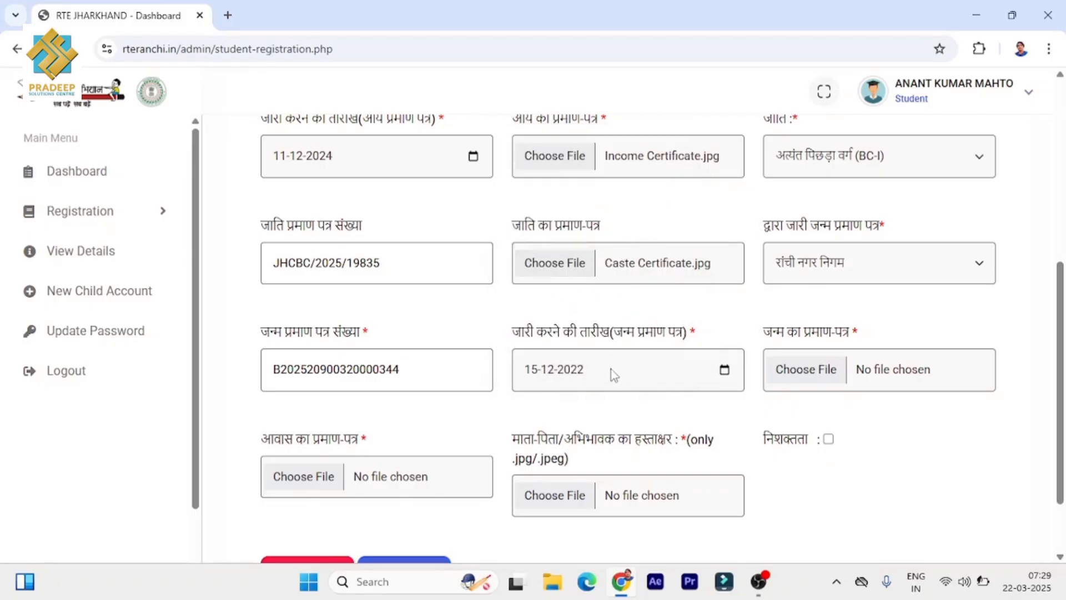
scroll(614, 364, down, 1)
click(824, 294)
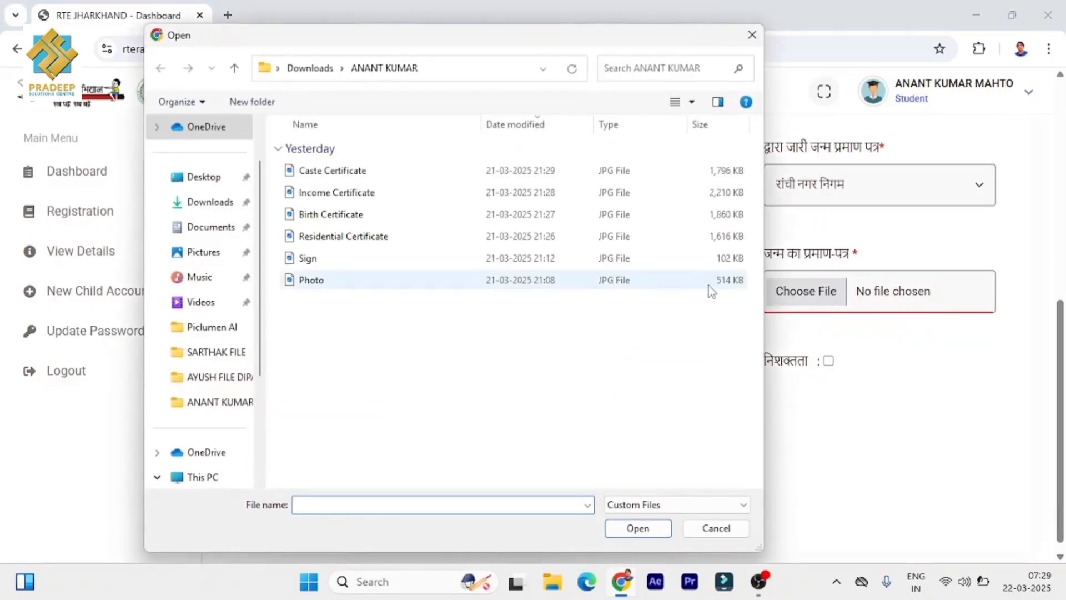
click(364, 215)
click(638, 528)
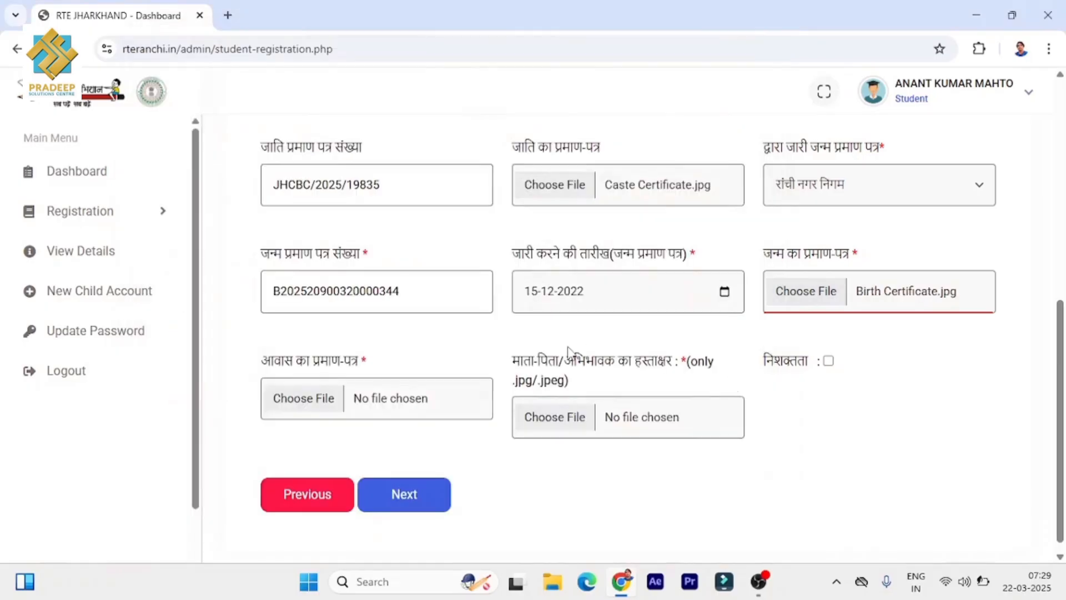
- Attach the Residential Certificate image and the guardian's Sign.jpg signature
scroll(414, 345, down, 1)
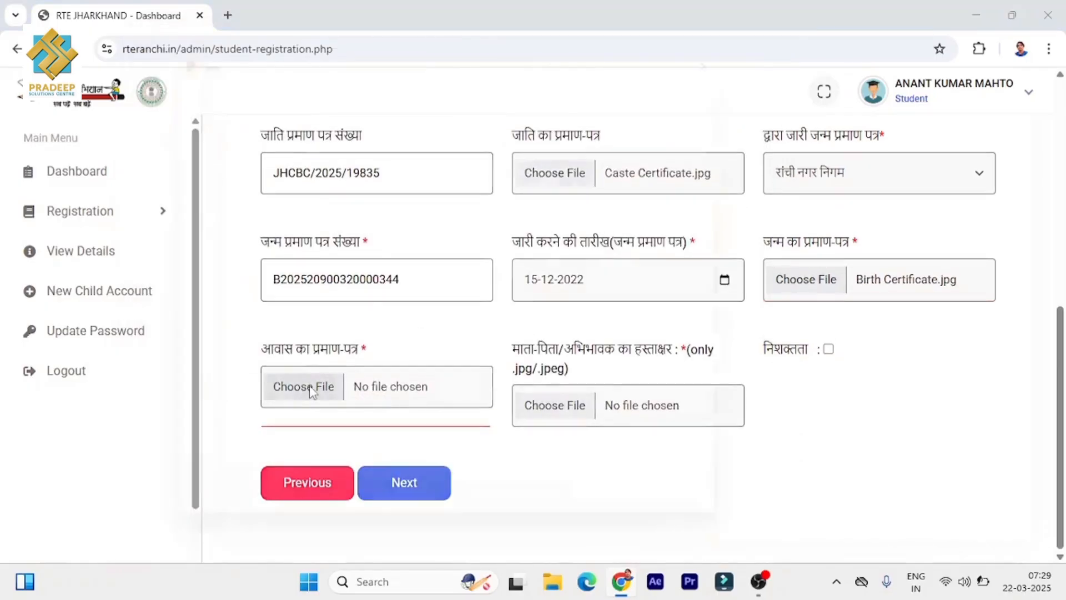
click(310, 392)
click(342, 235)
click(640, 529)
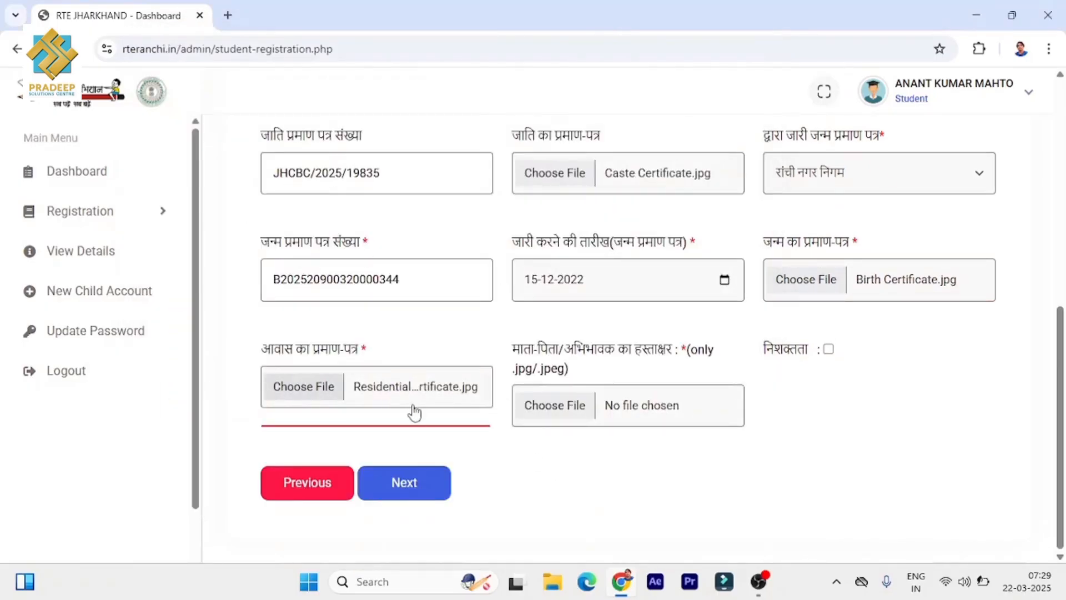
click(553, 411)
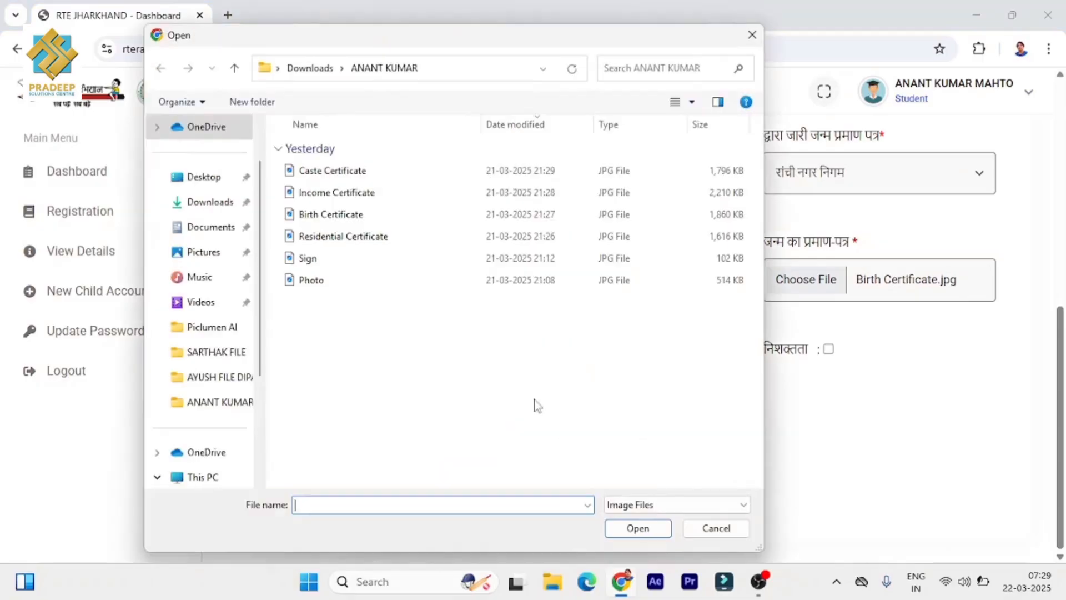
click(344, 260)
click(638, 528)
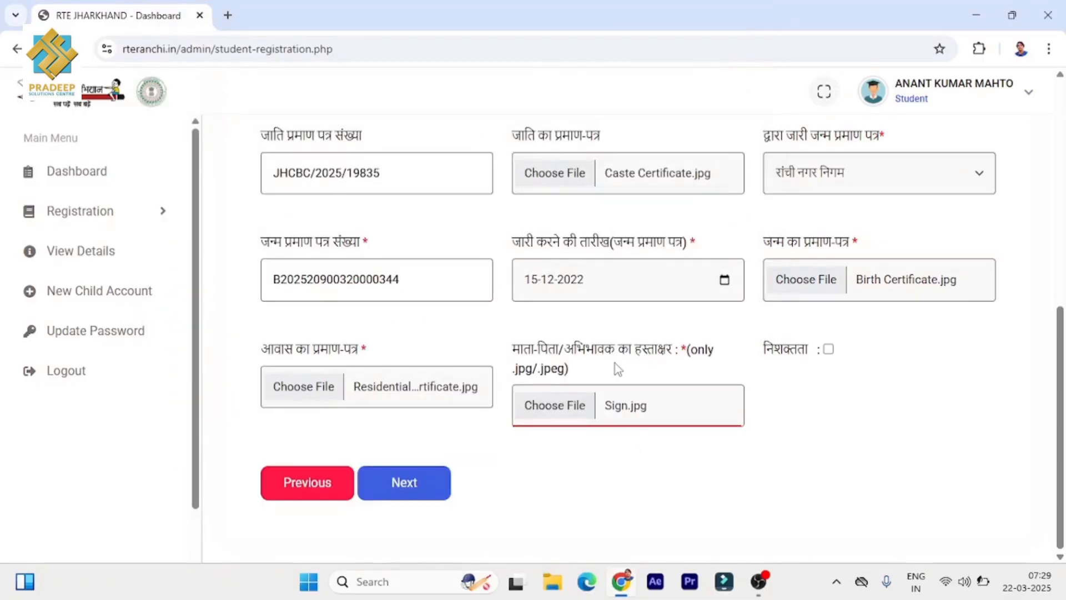
- Continue to the Declaration Form and choose 'प्रज्ञा केंद्र/साइबर कैफे से' as the filling place
click(421, 484)
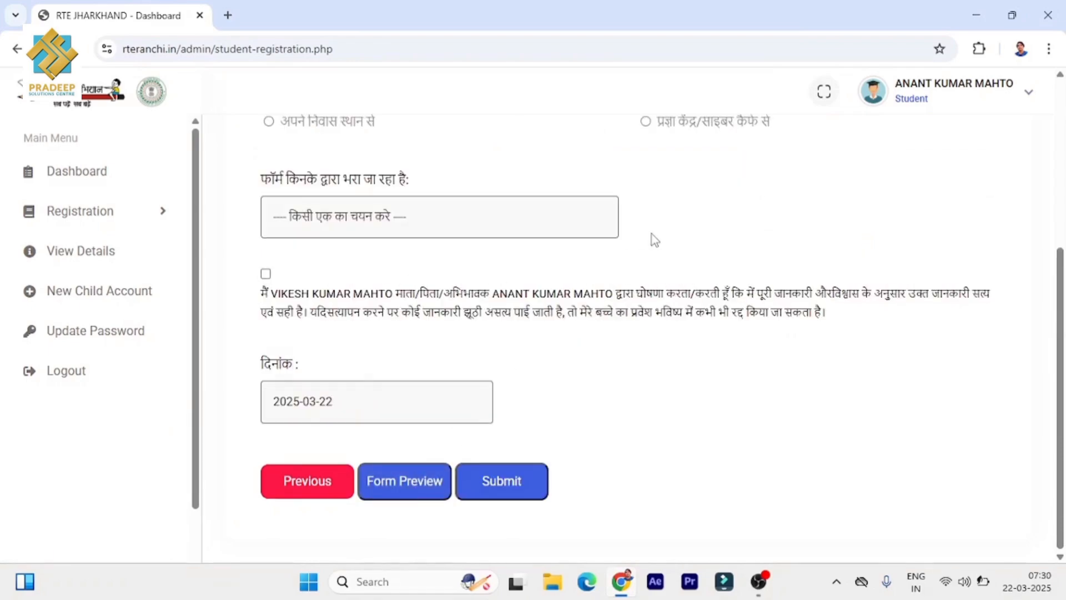
scroll(653, 235, up, 3)
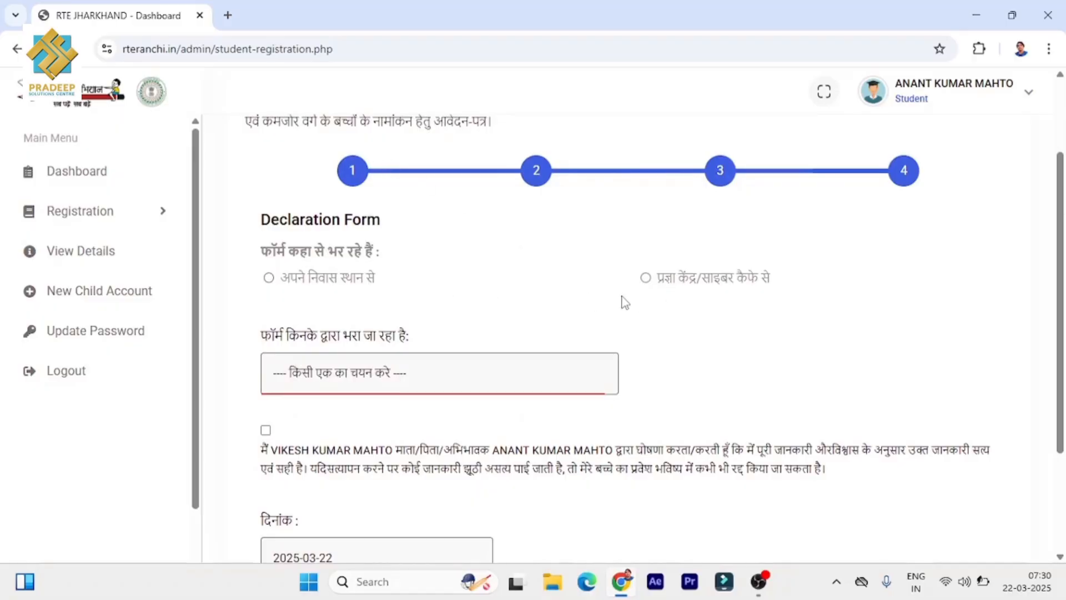
click(646, 279)
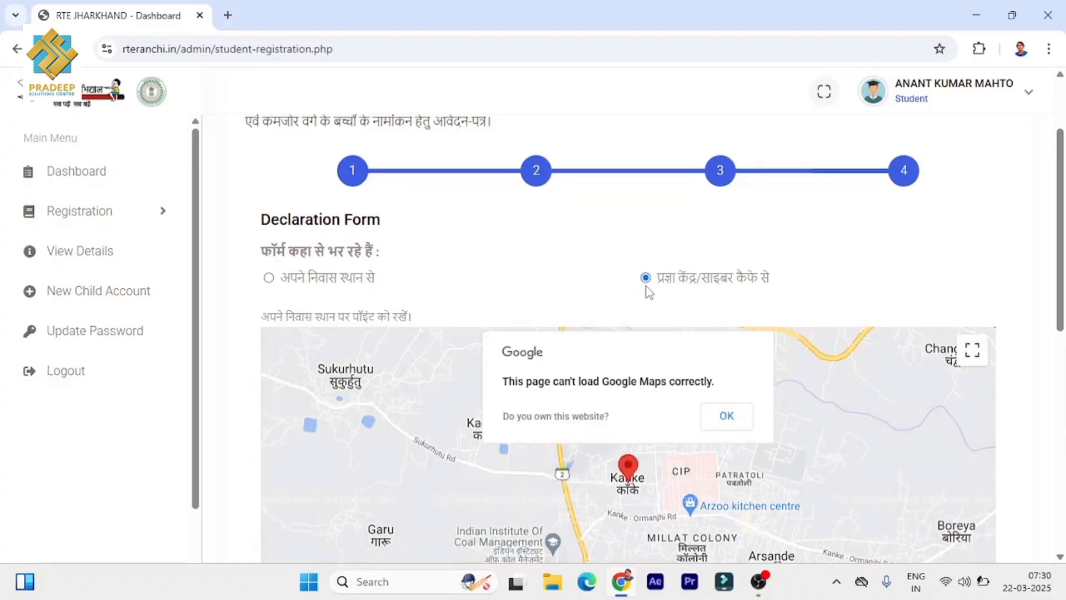
scroll(647, 287, down, 1)
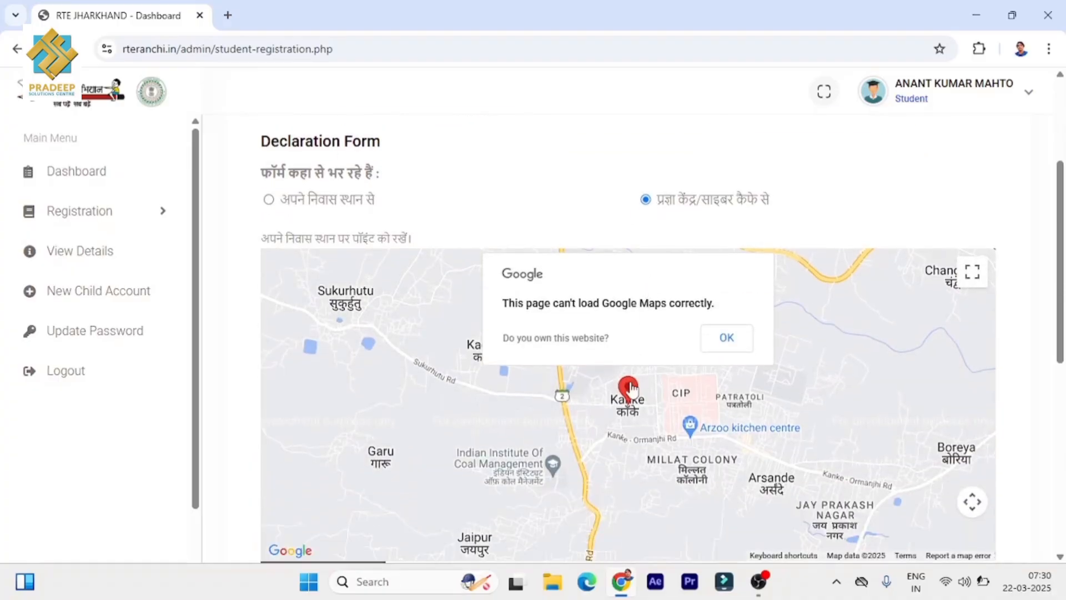
- Dismiss the Google Maps error, drop the pin near Kanke, and open the map full screen in road view
click(727, 345)
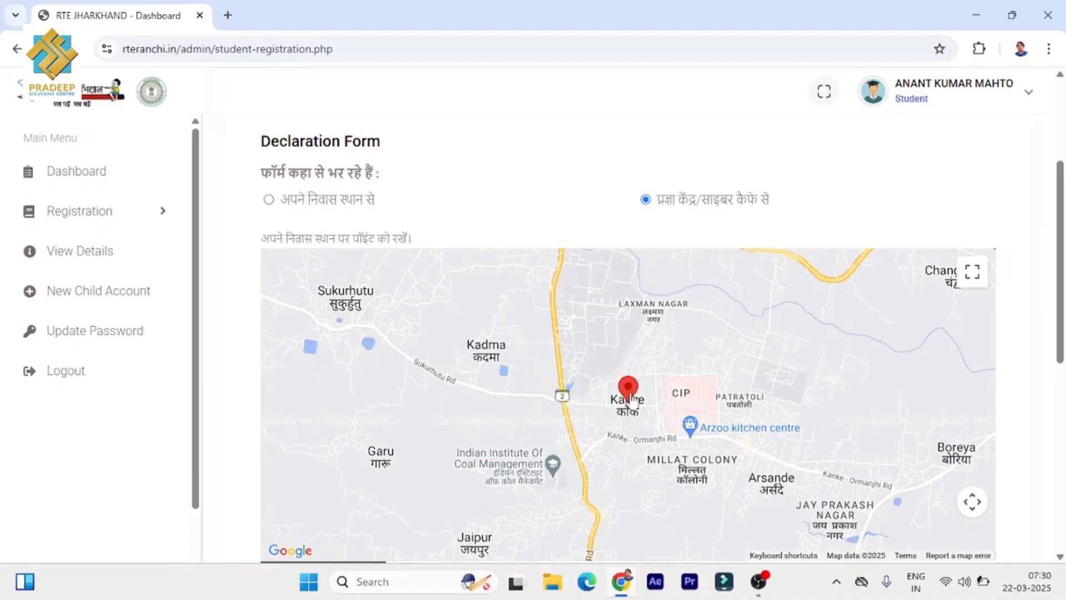
mouse_move(628, 396)
mouse_down()
mouse_move(610, 376)
mouse_move(640, 371)
mouse_move(618, 401)
mouse_move(543, 408)
mouse_move(694, 419)
mouse_move(636, 387)
mouse_up()
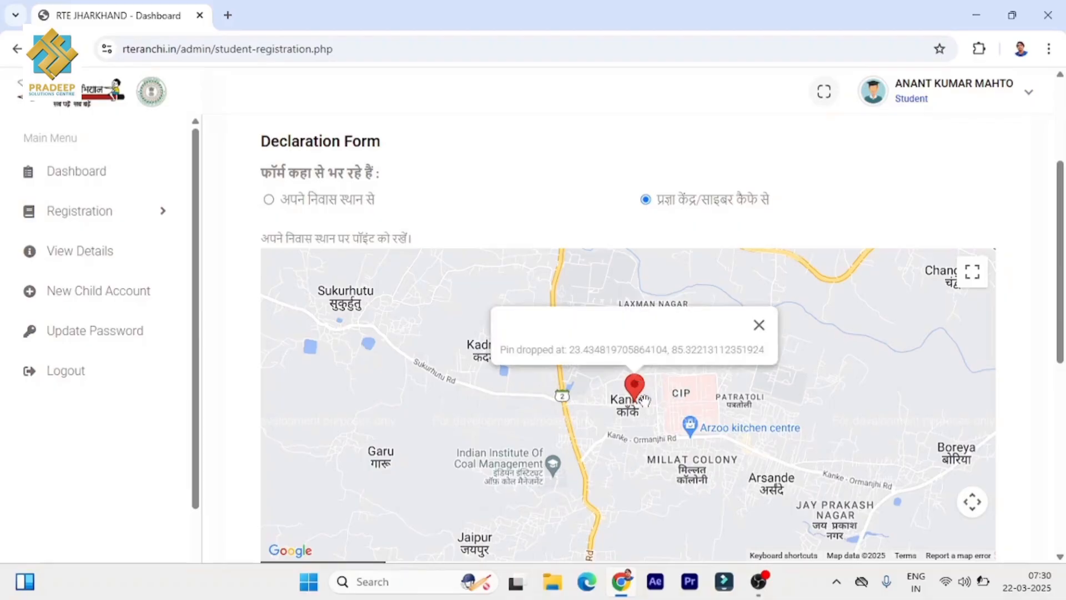
scroll(642, 400, up, 3)
scroll(646, 389, down, 4)
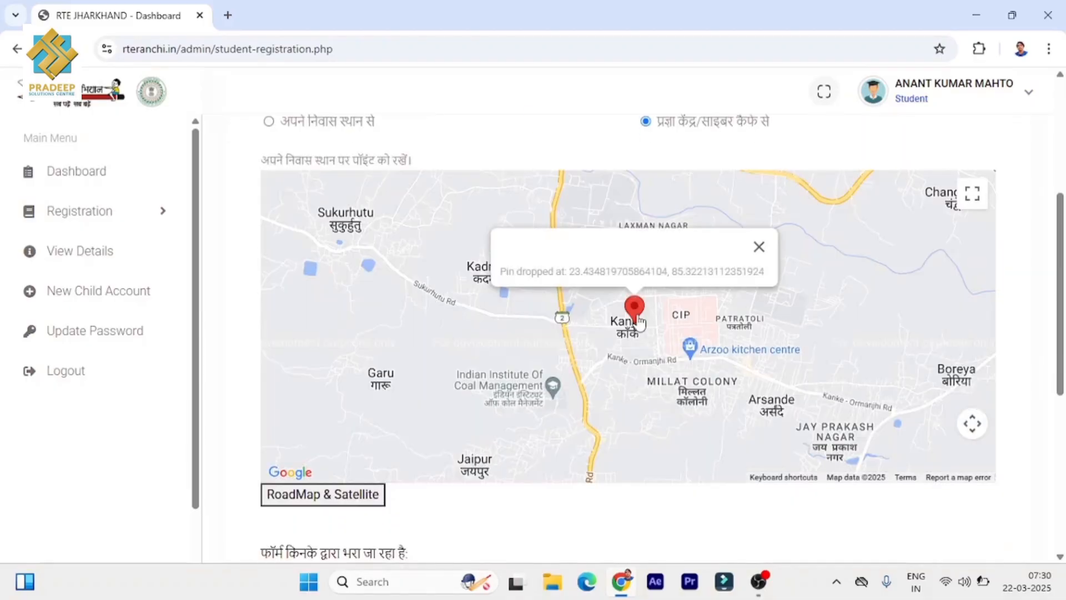
click(351, 500)
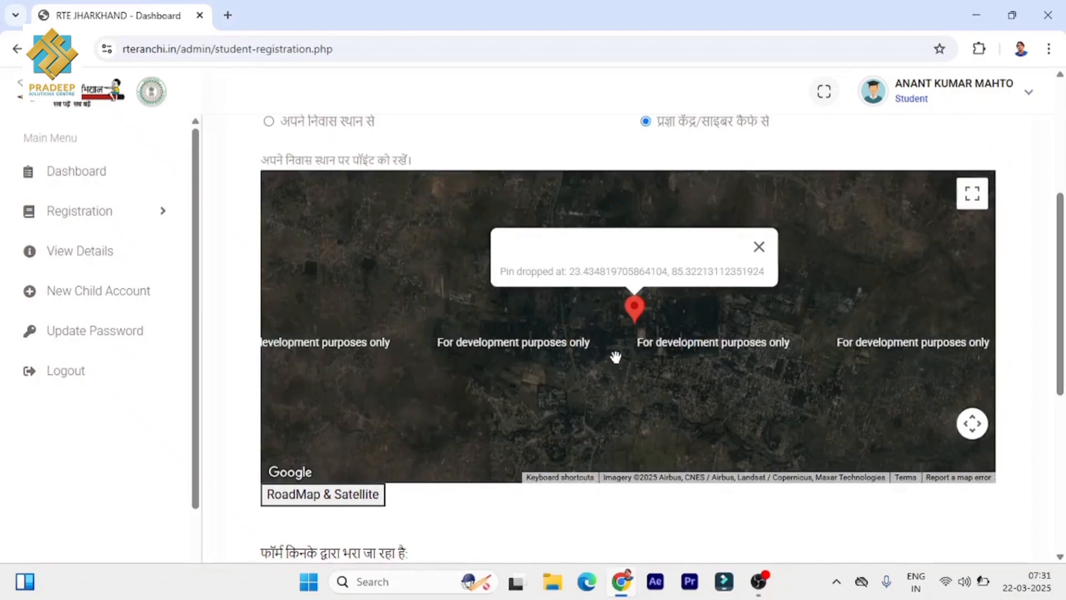
click(972, 194)
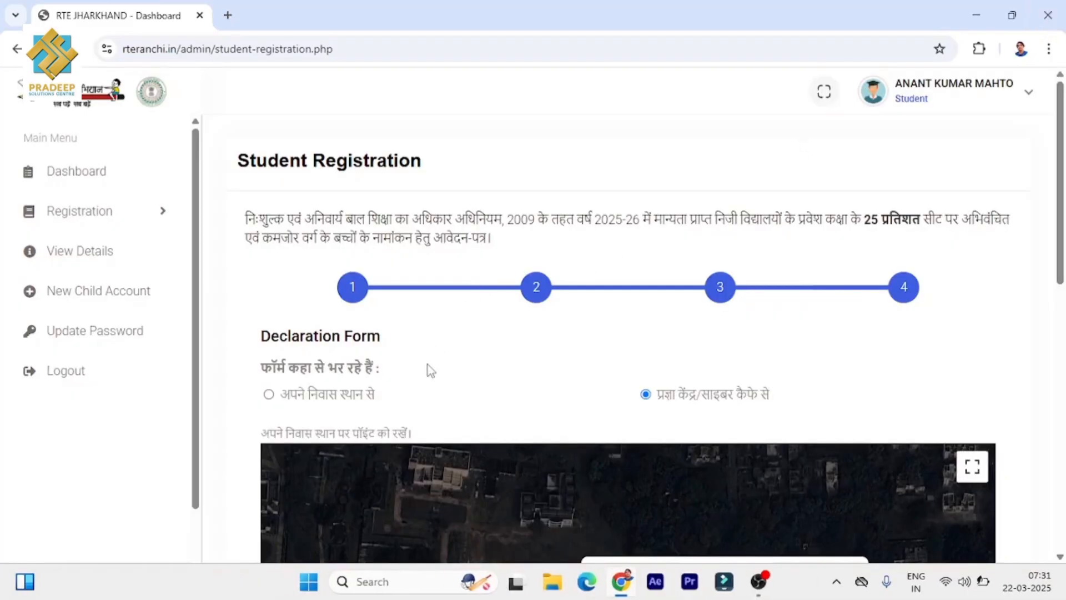
scroll(430, 371, down, 7)
click(356, 377)
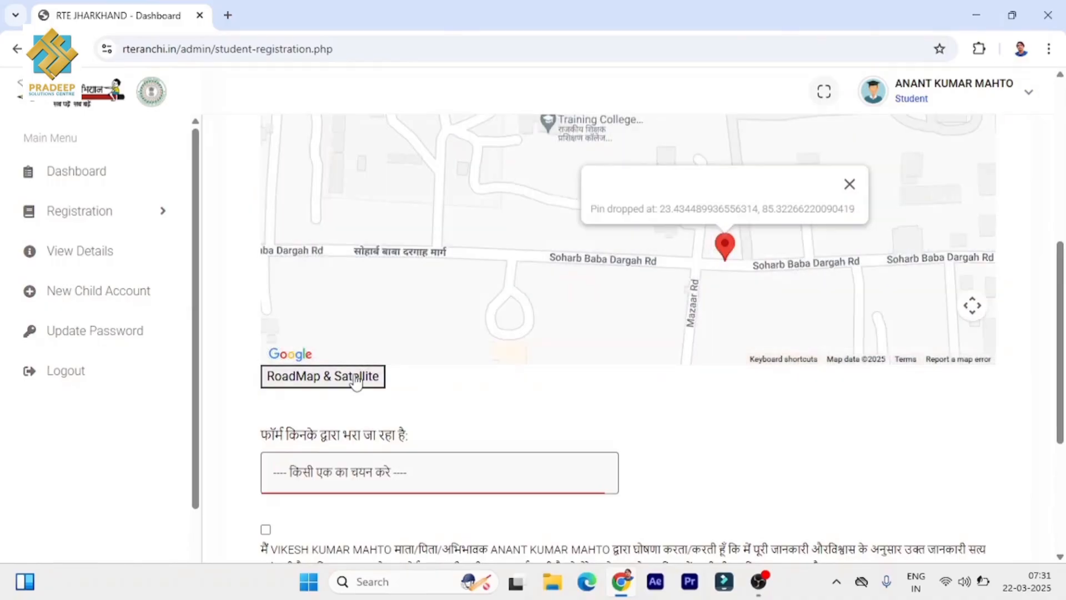
scroll(615, 256, up, 1)
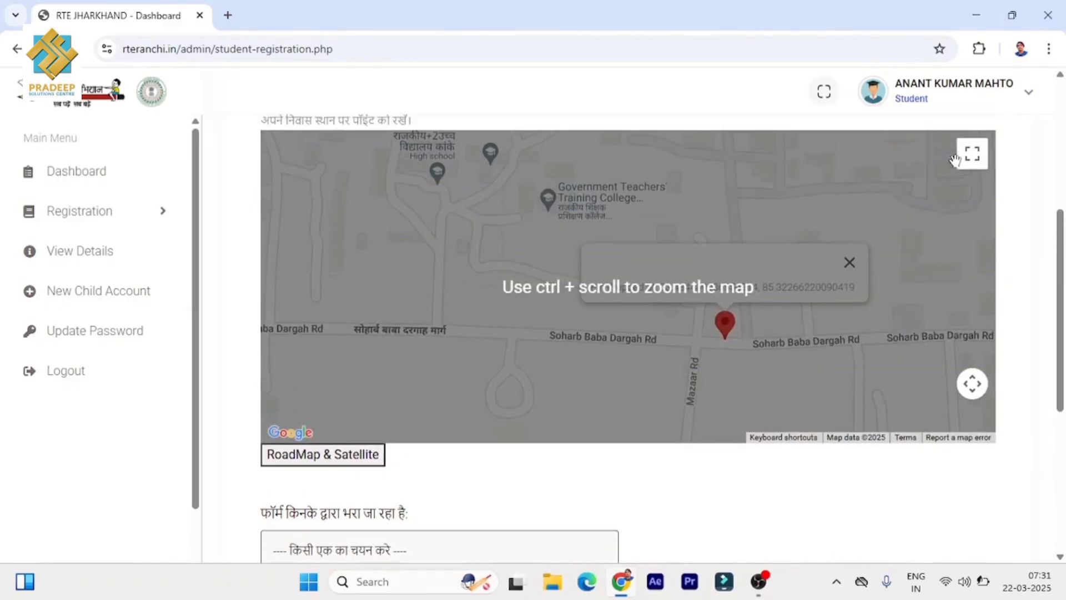
click(971, 153)
drag(295, 240, 510, 389)
drag(662, 415, 647, 417)
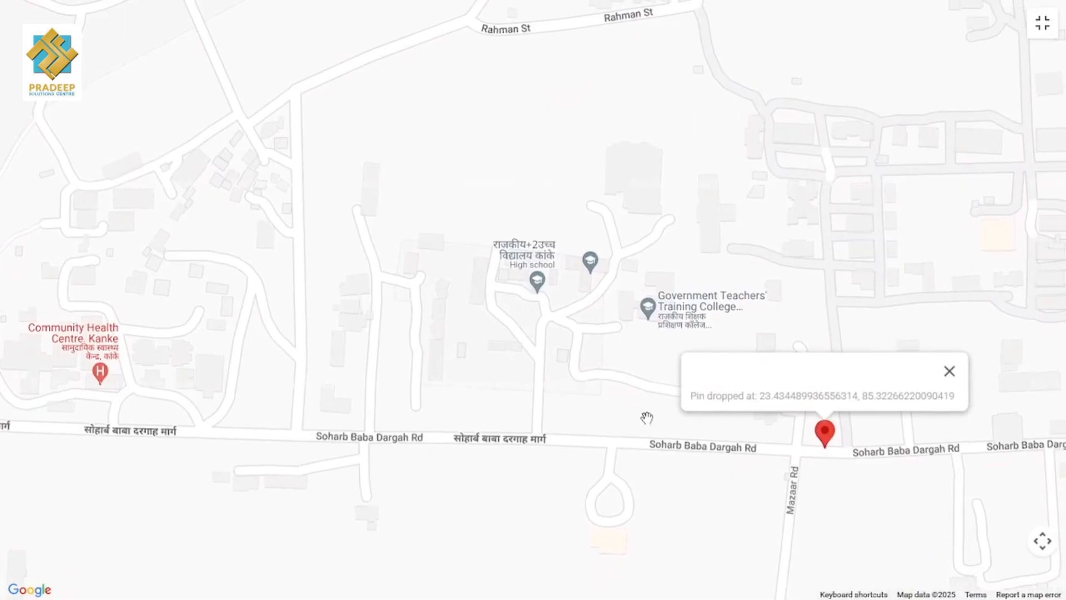
drag(827, 444, 578, 338)
drag(861, 404, 777, 526)
drag(714, 350, 711, 345)
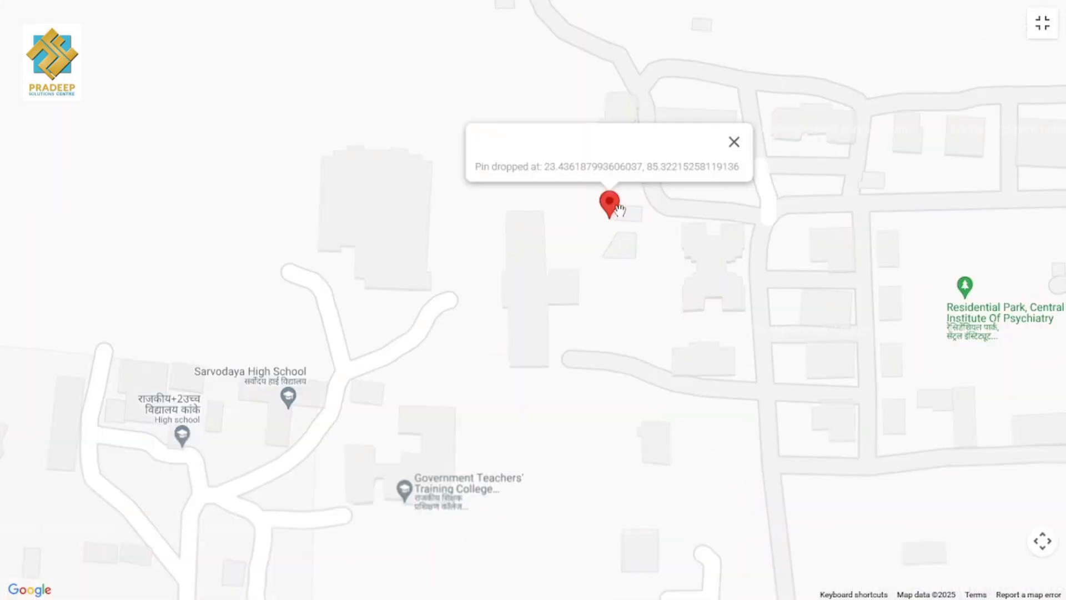
drag(619, 210, 724, 341)
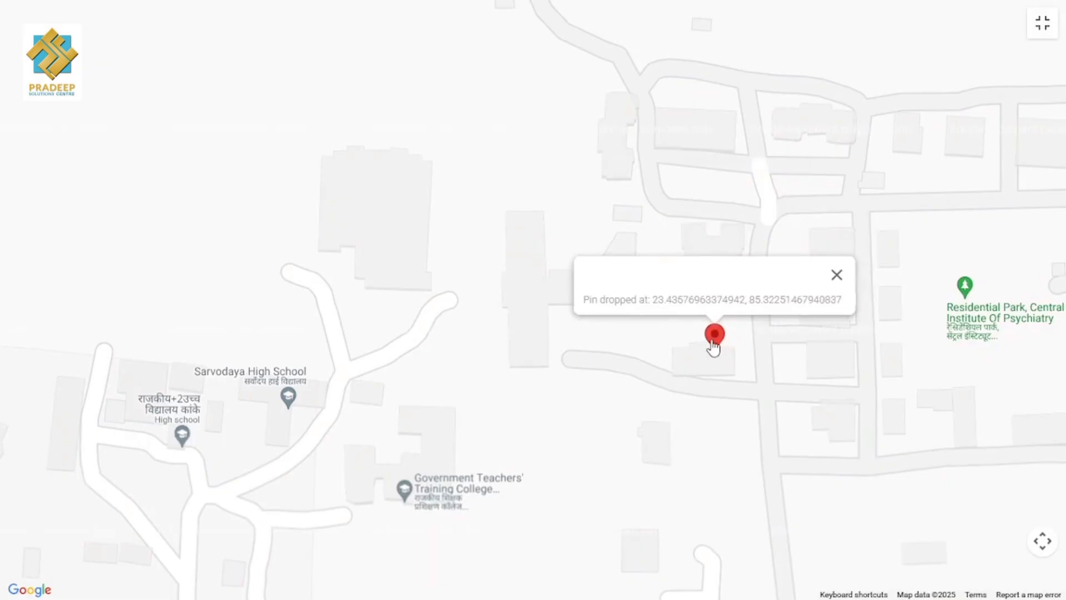
scroll(734, 373, down, 5)
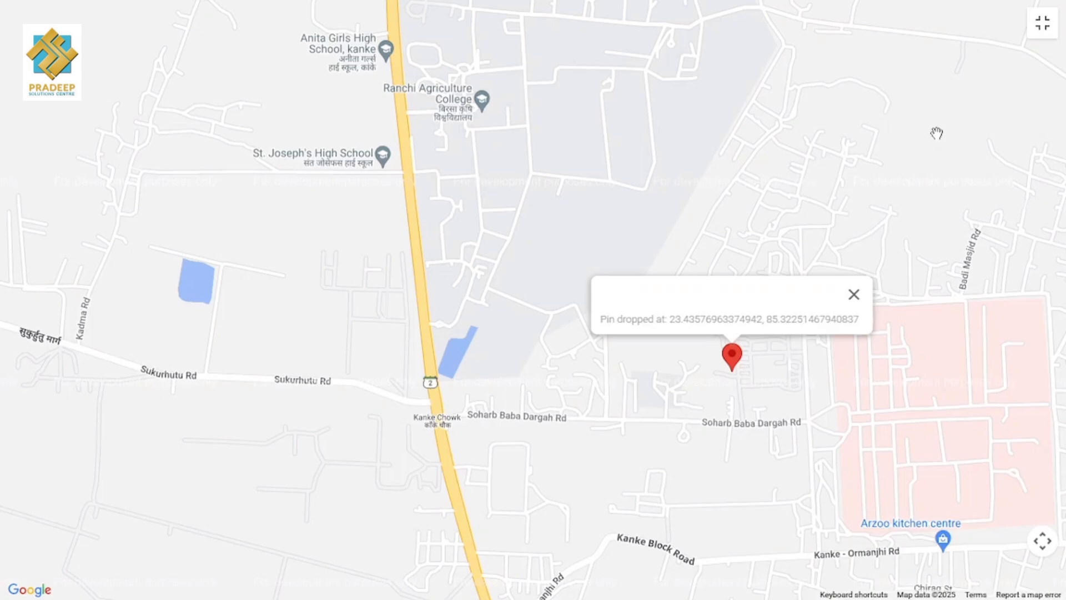
- Select पिता as the person filling the form and tick the declaration checkbox
click(1046, 27)
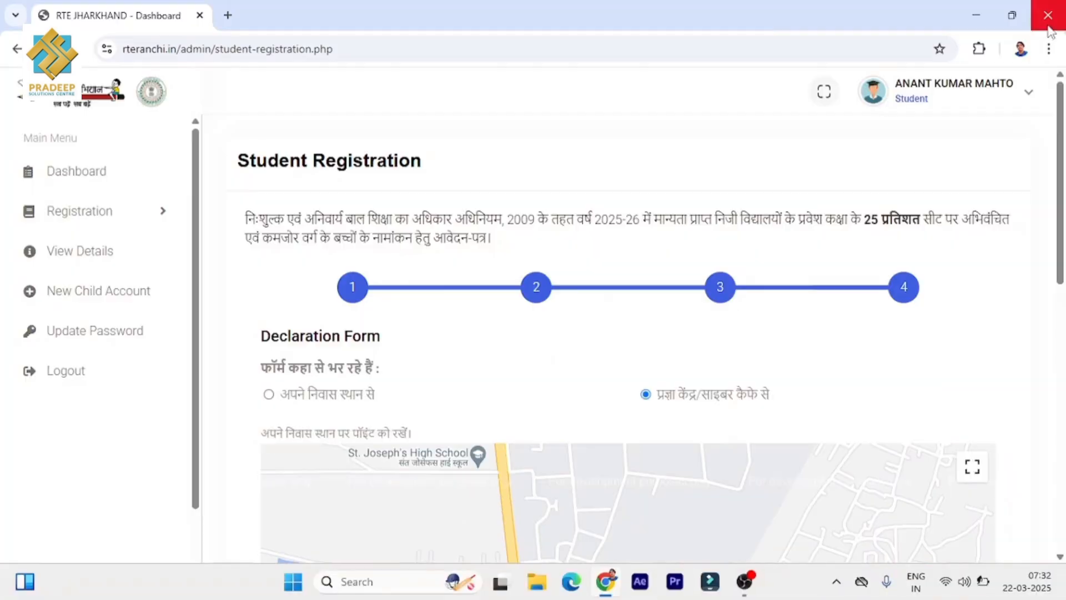
scroll(744, 331, down, 8)
click(474, 398)
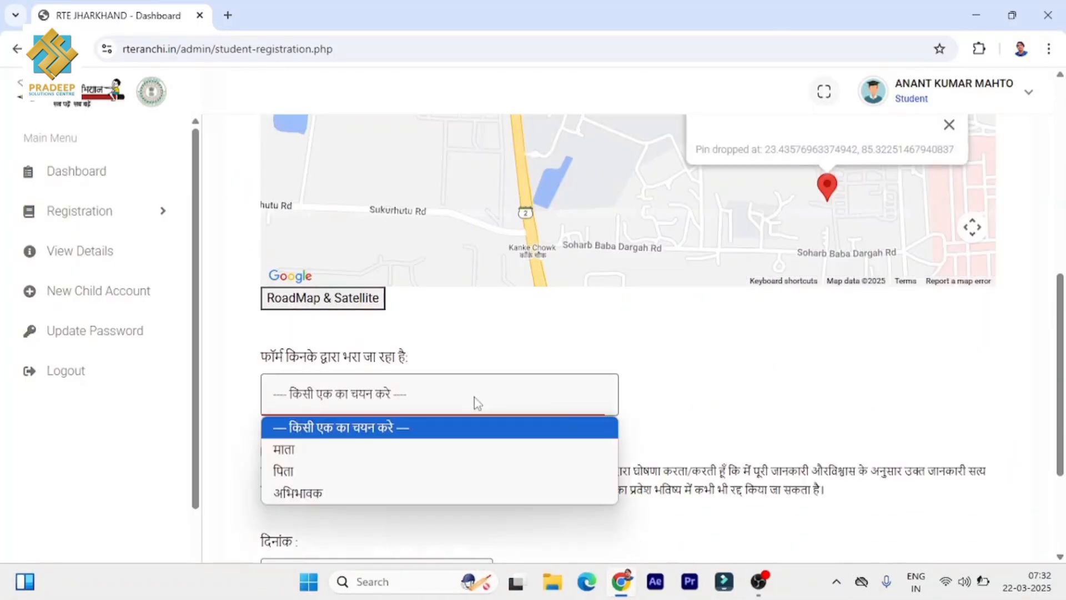
click(457, 469)
scroll(661, 388, down, 1)
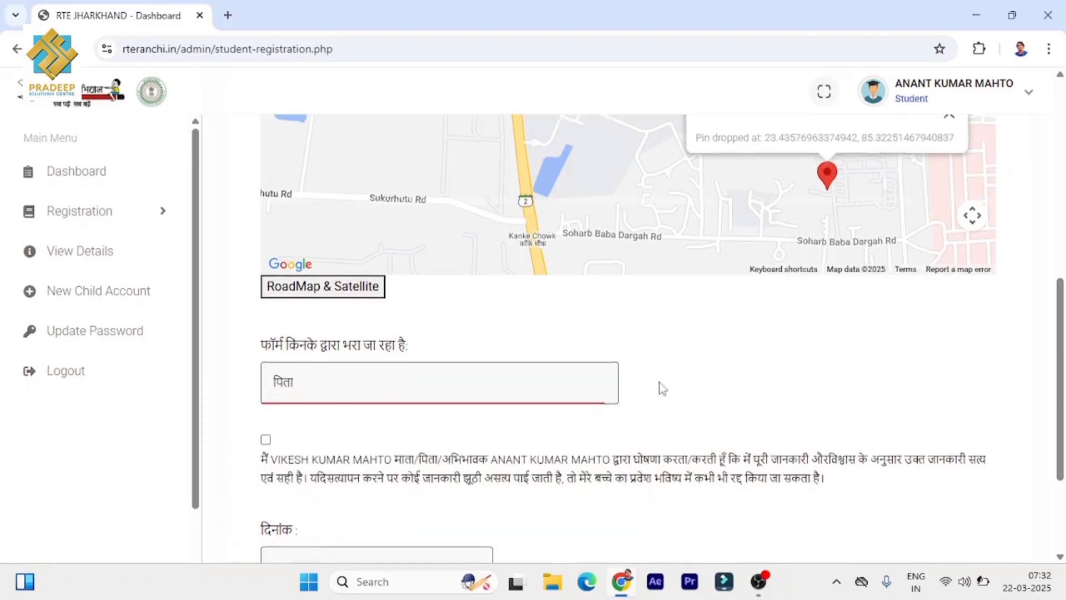
scroll(662, 389, down, 3)
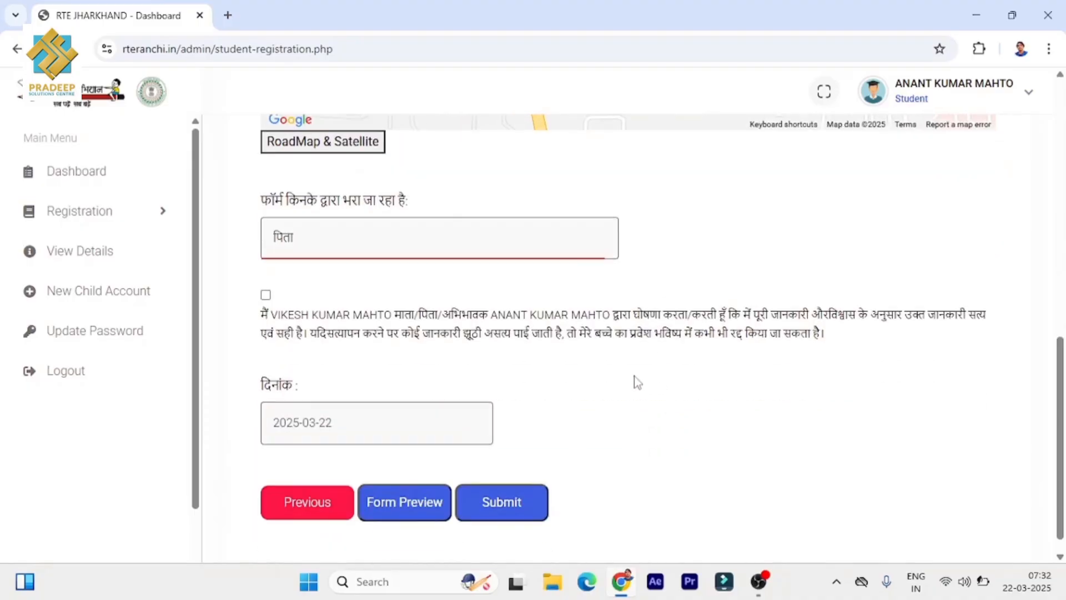
click(266, 295)
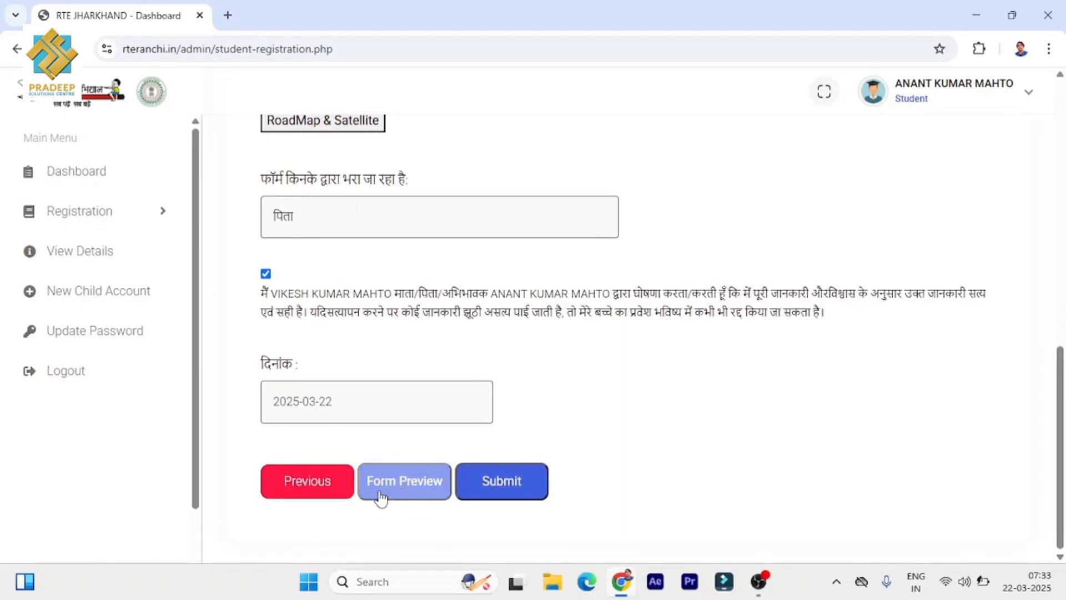
- Step back two pages to review the entries, then return to the declaration page
click(304, 490)
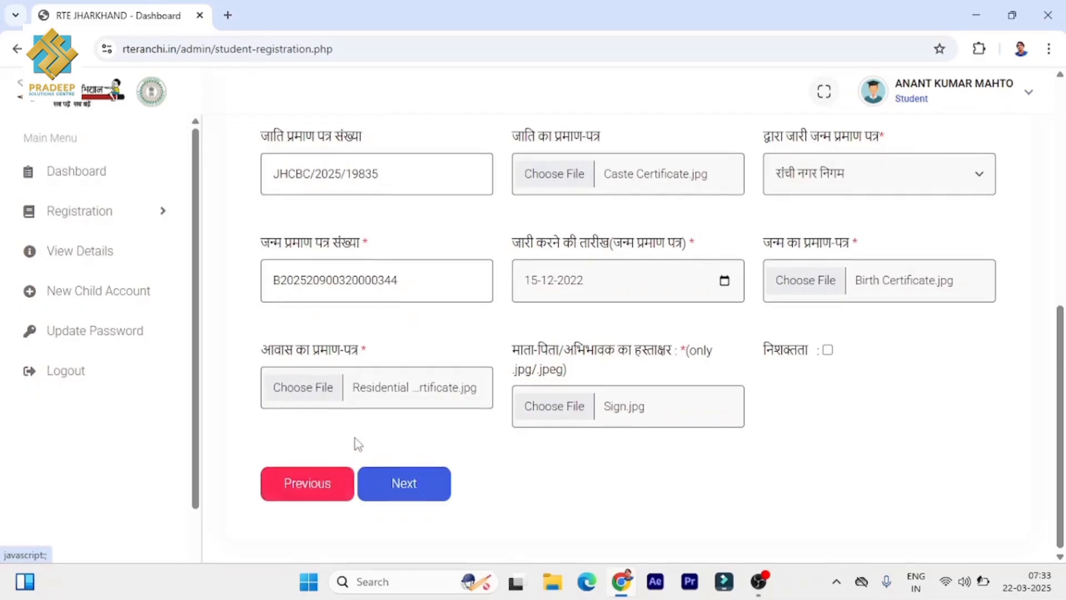
click(307, 486)
click(428, 492)
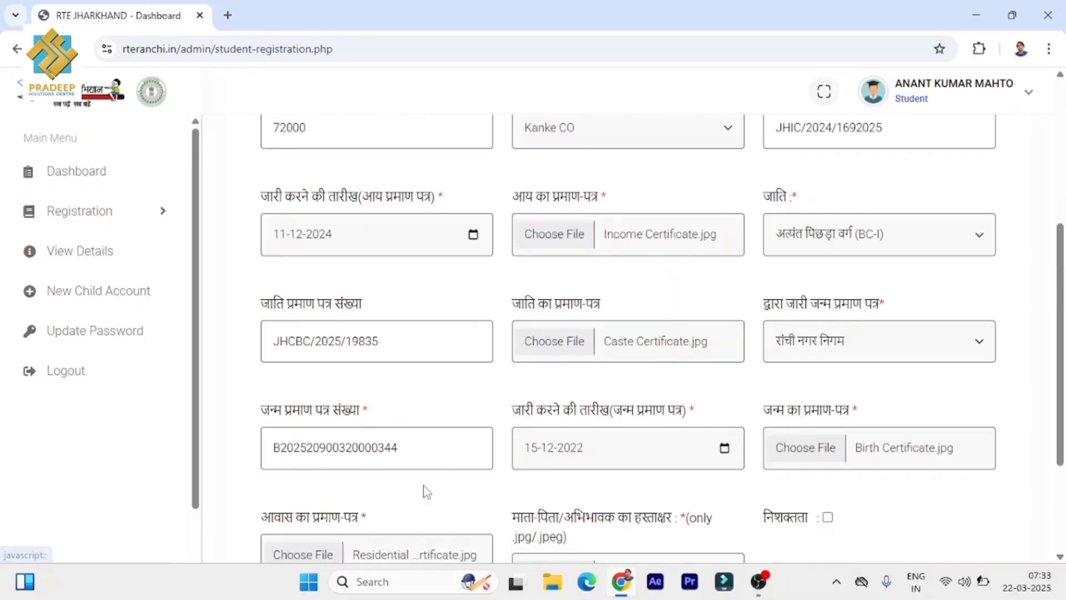
click(429, 484)
scroll(455, 466, down, 3)
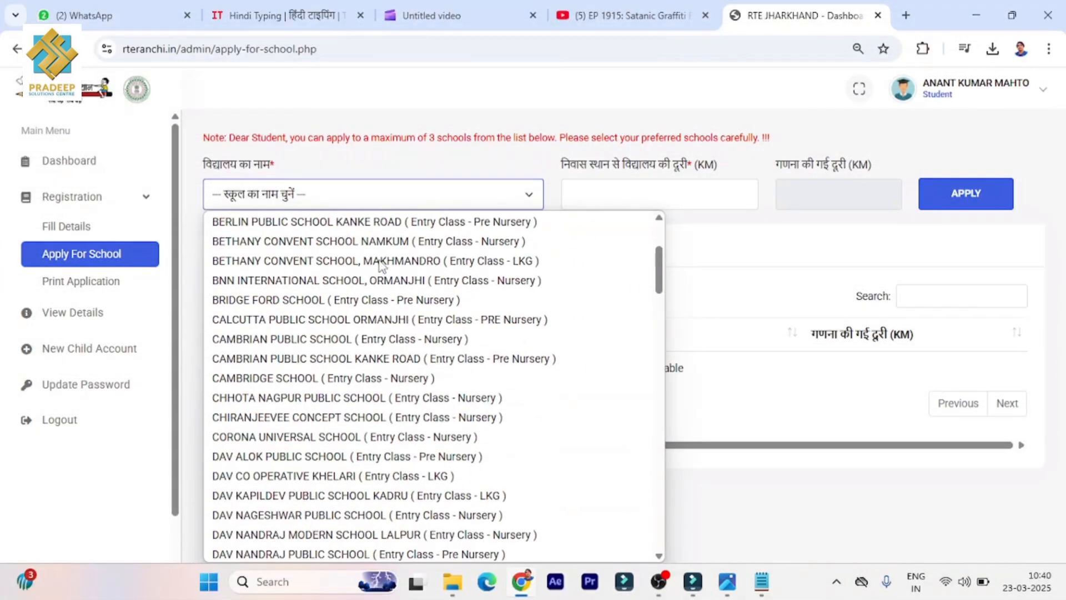
- Apply to NIRJA SAHAY DAV PUBLIC SCHOOL at 1.5 km, then search 'sh' for SHARDA GLOBAL SCHOOL
scroll(382, 266, down, 3)
scroll(382, 266, down, 10)
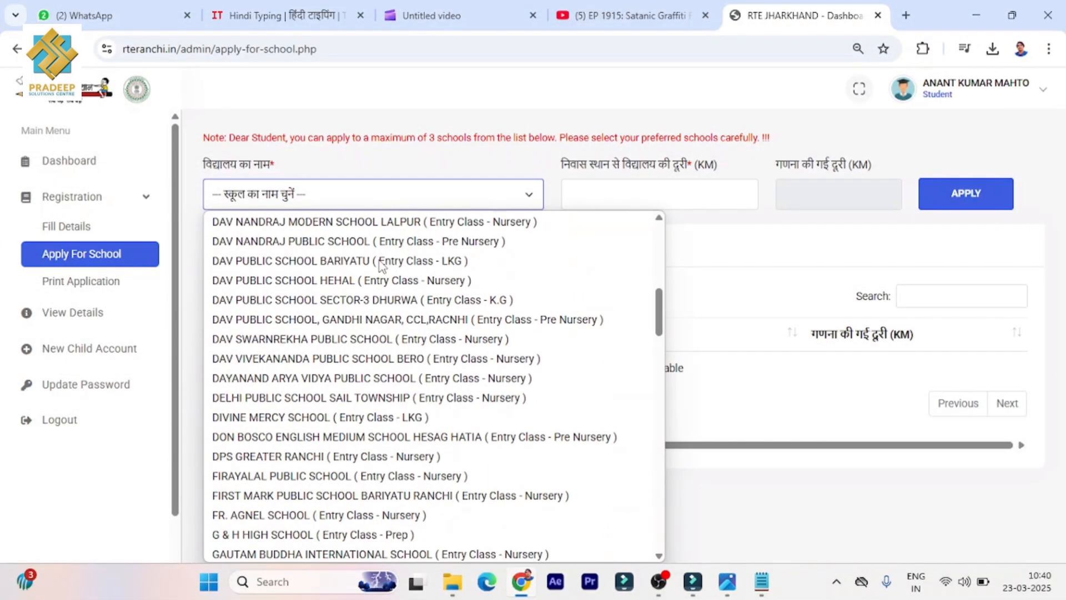
scroll(382, 266, down, 10)
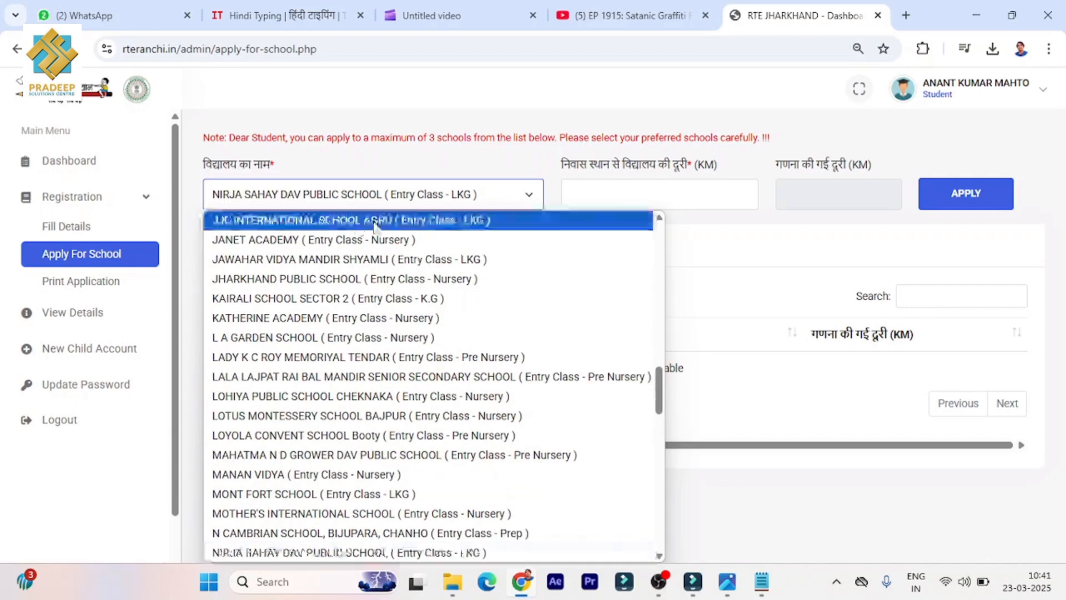
click(355, 549)
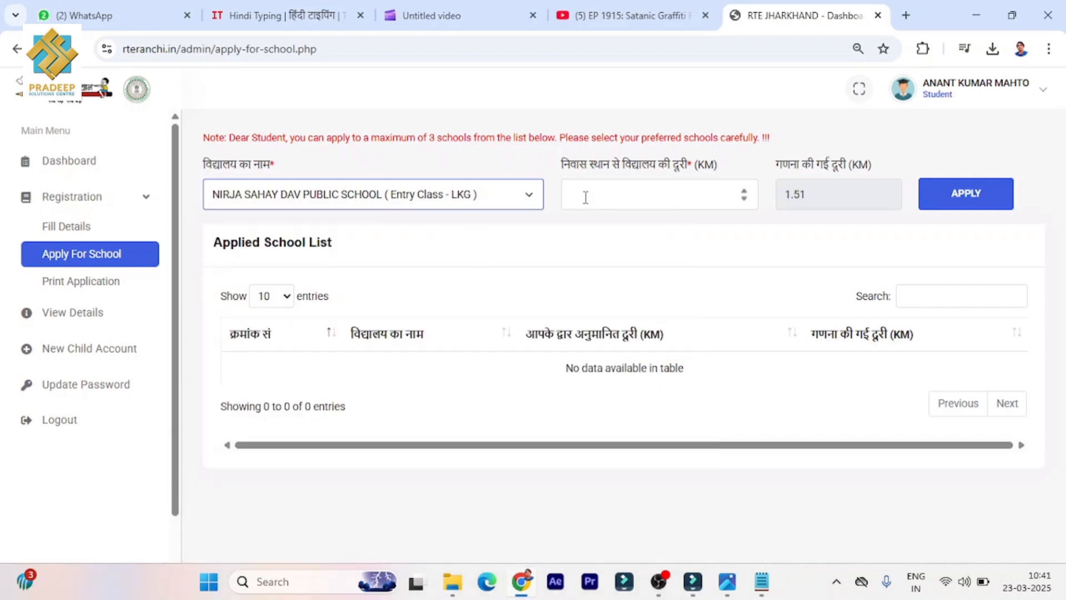
click(606, 191)
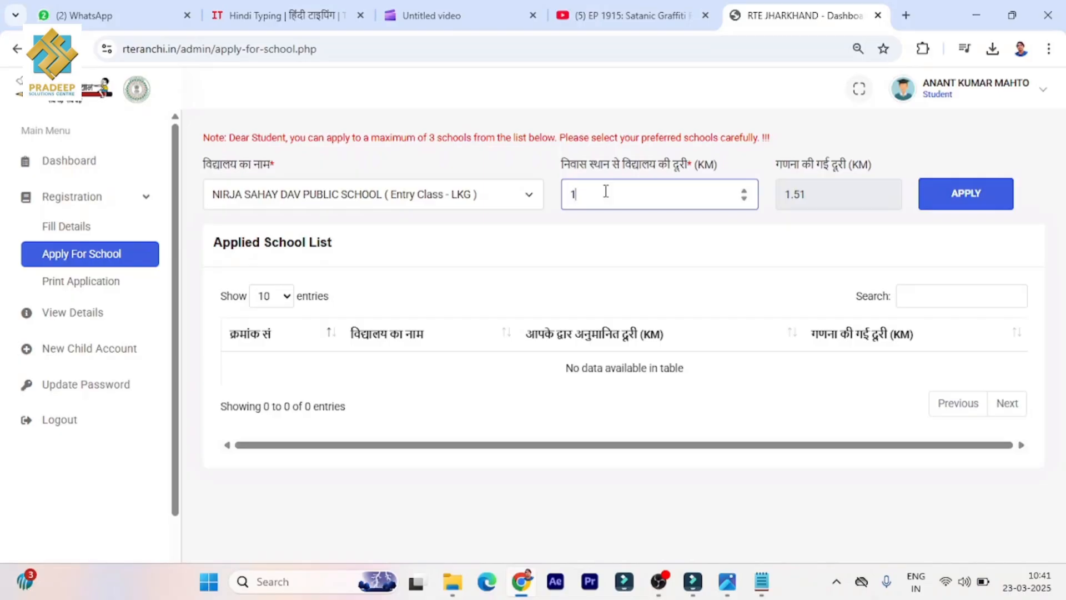
text(1.5)
click(973, 200)
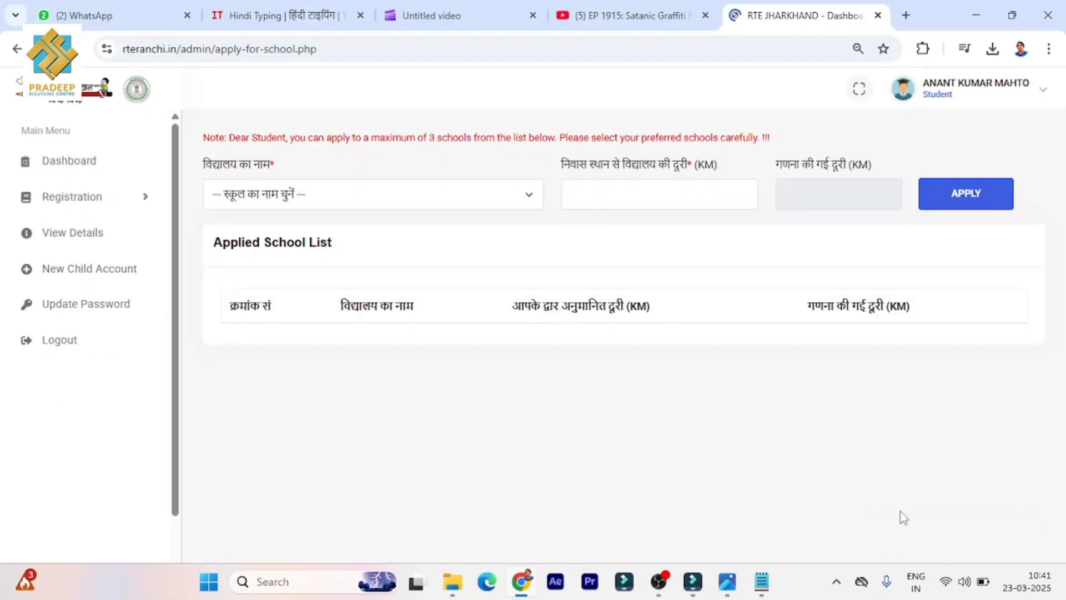
click(327, 204)
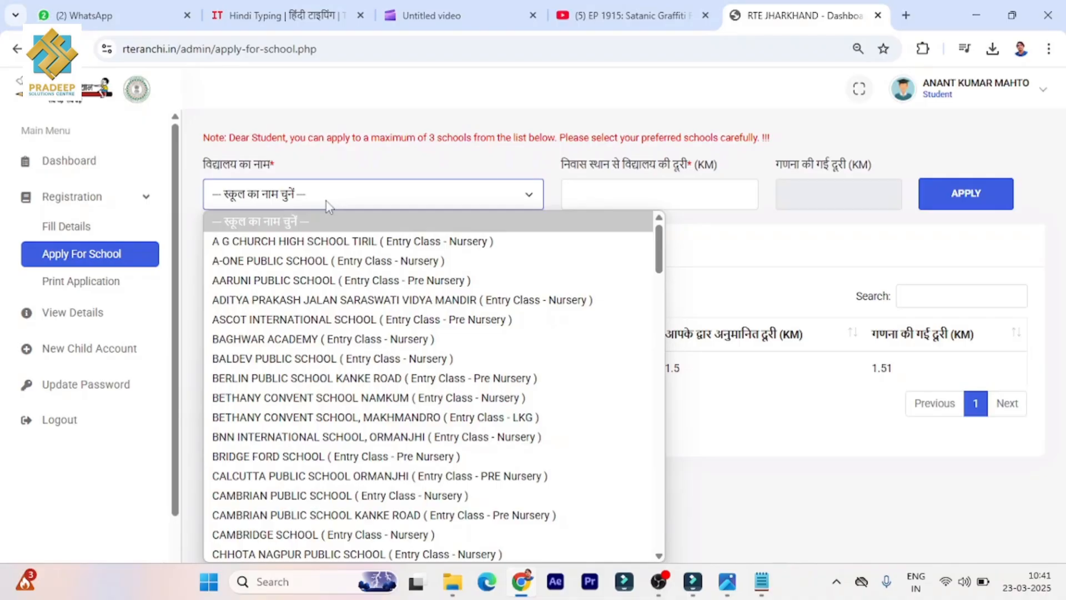
text(sh)
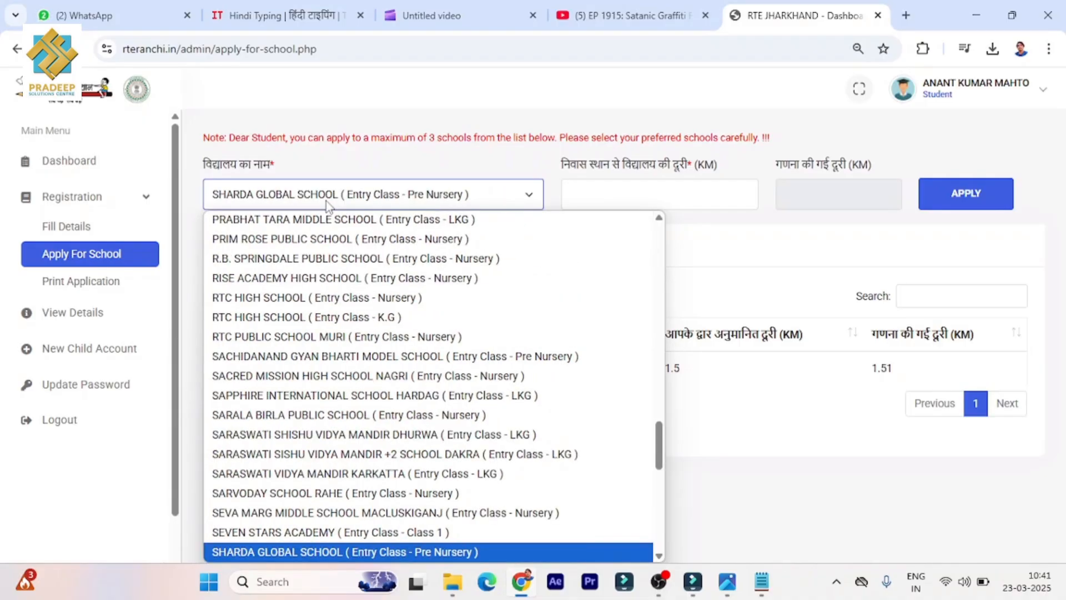